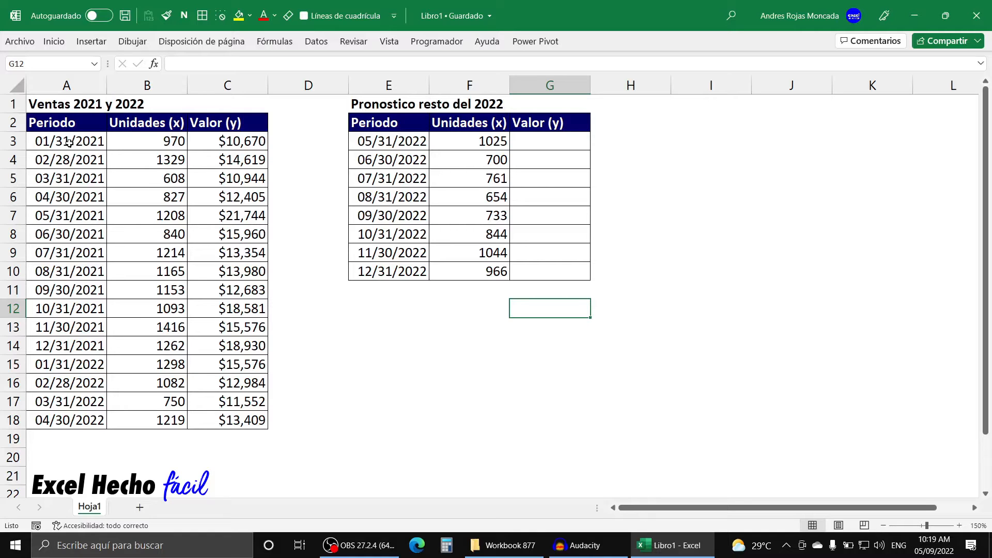
- Examine the Ventas 2021 y 2022 table: the Unidades (x) and Valor (y) columns and the monthly records by Periodo
left_click_drag(170, 141, 163, 420)
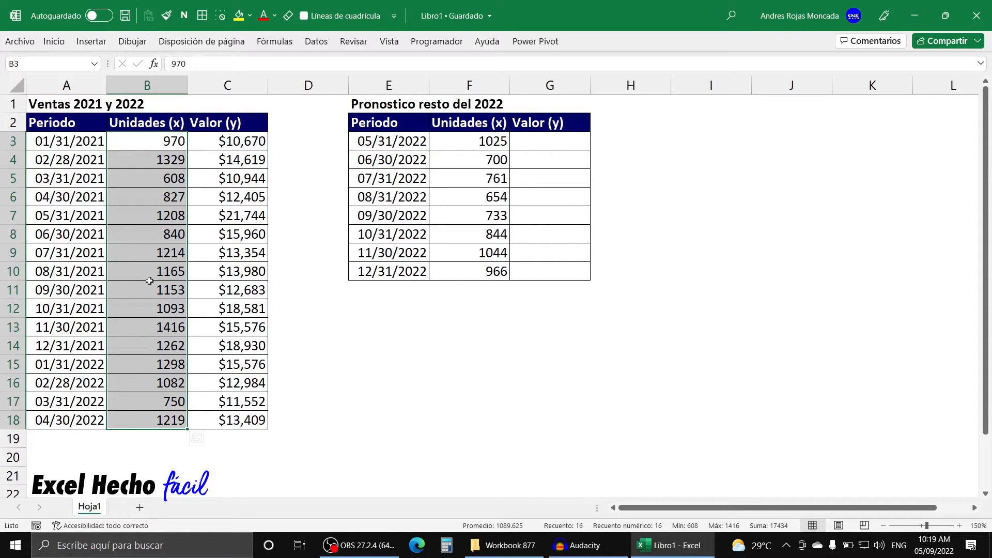
left_click_drag(231, 147, 235, 425)
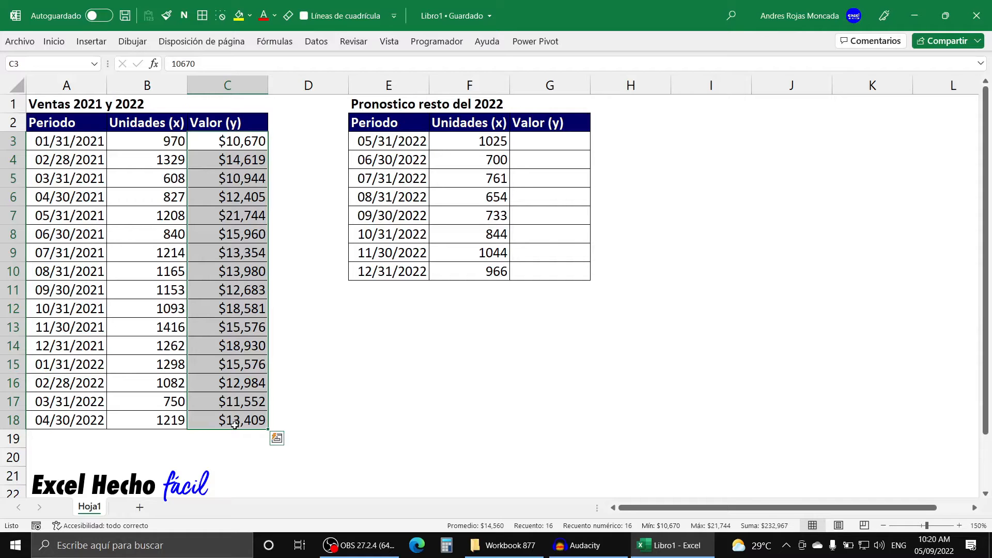
left_click(77, 149)
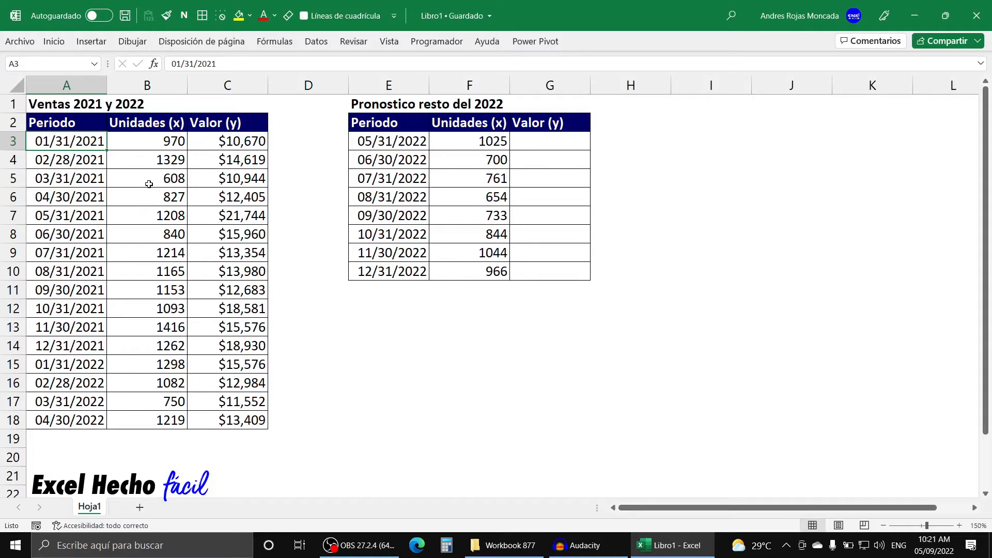
left_click_drag(79, 139, 234, 138)
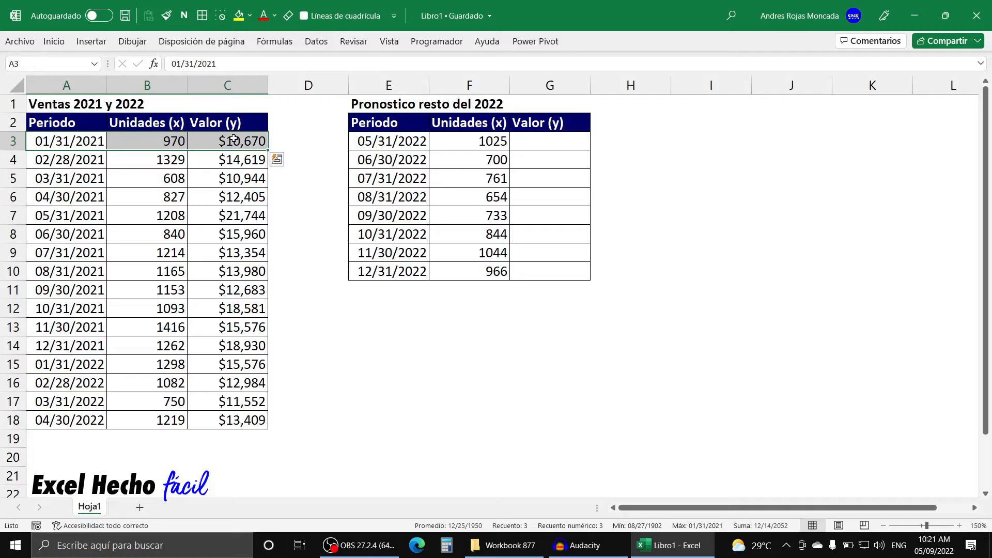
left_click_drag(44, 157, 274, 160)
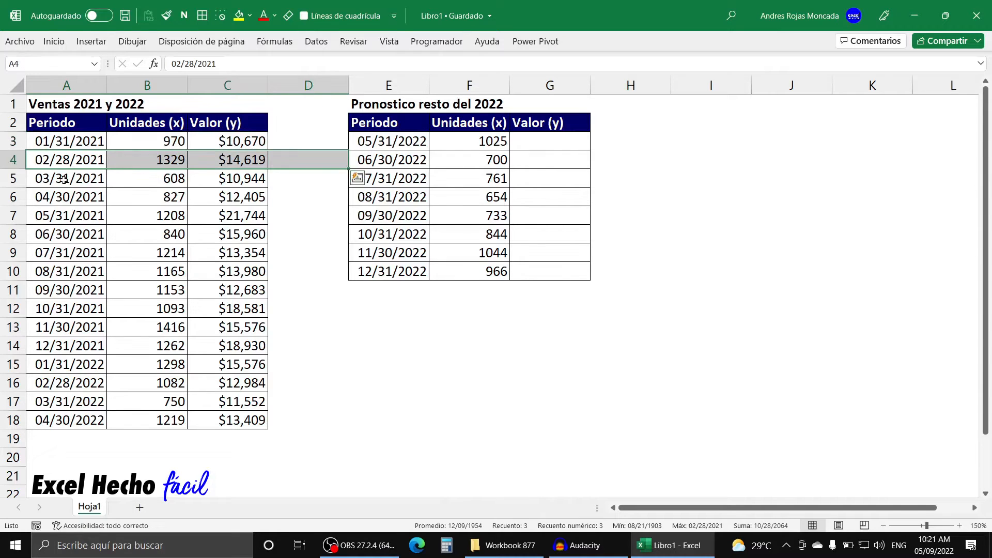
left_click_drag(64, 179, 242, 179)
left_click_drag(87, 198, 242, 197)
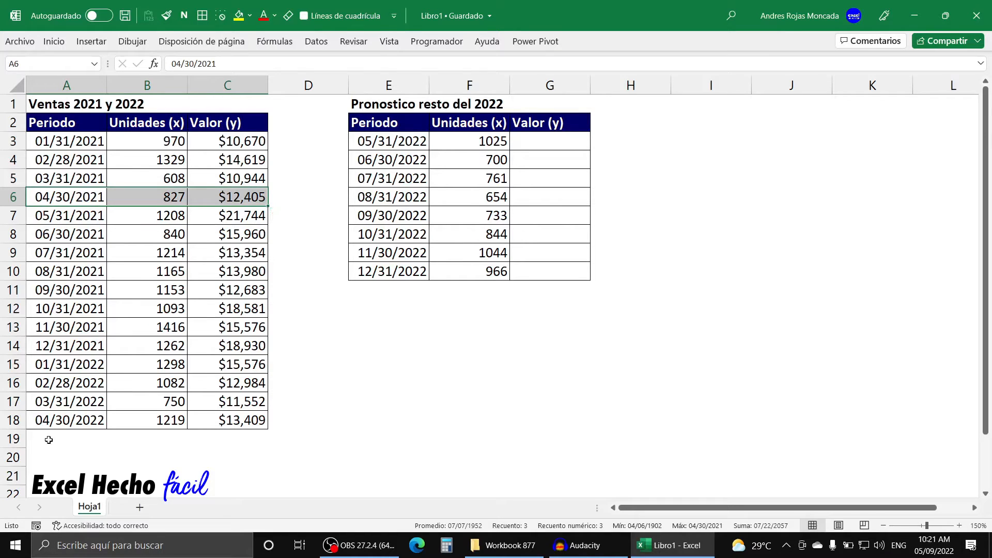
left_click(50, 418)
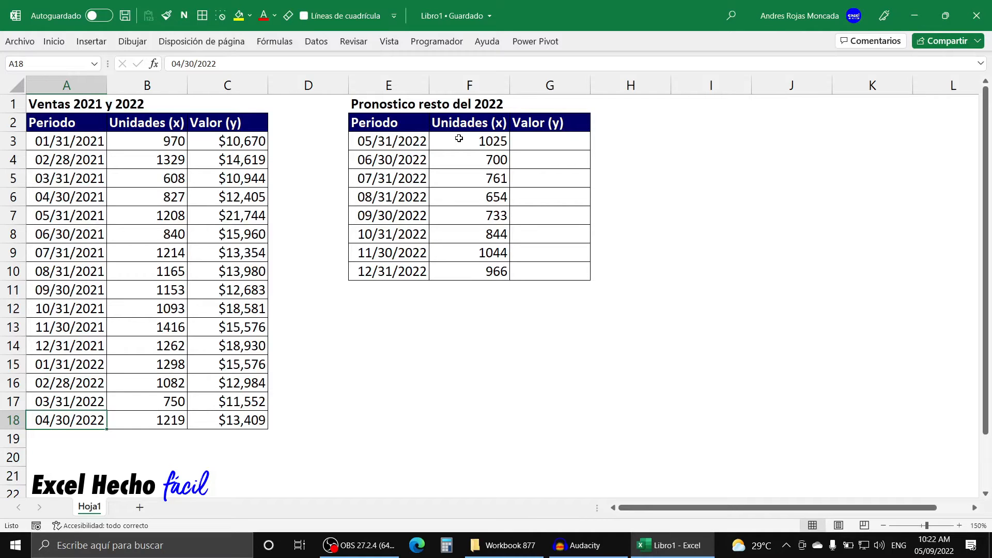
- Review the Pronostico resto del 2022 table, comparing the planned Unidades (x) with the Valor (y) cells to forecast in G3:G10
left_click_drag(551, 140, 560, 271)
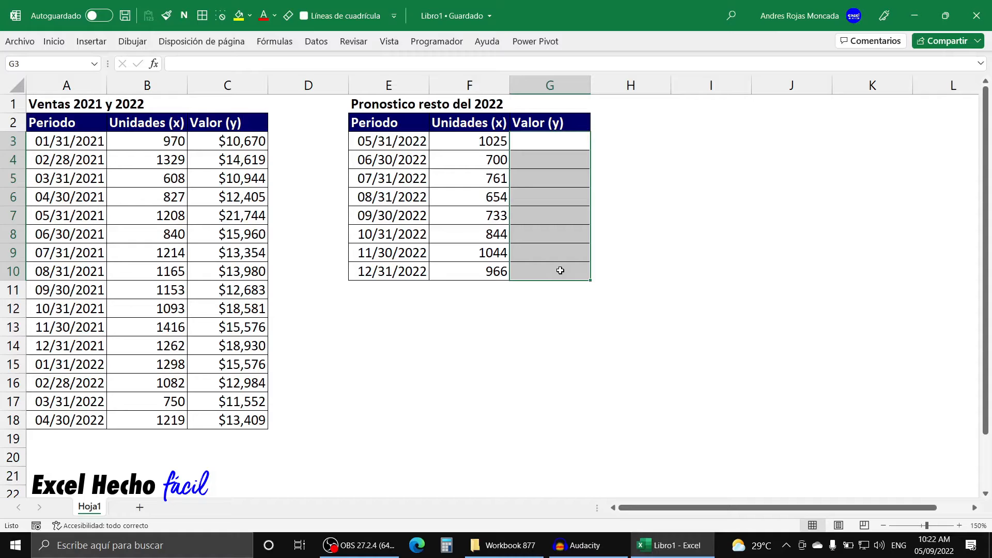
left_click(479, 141)
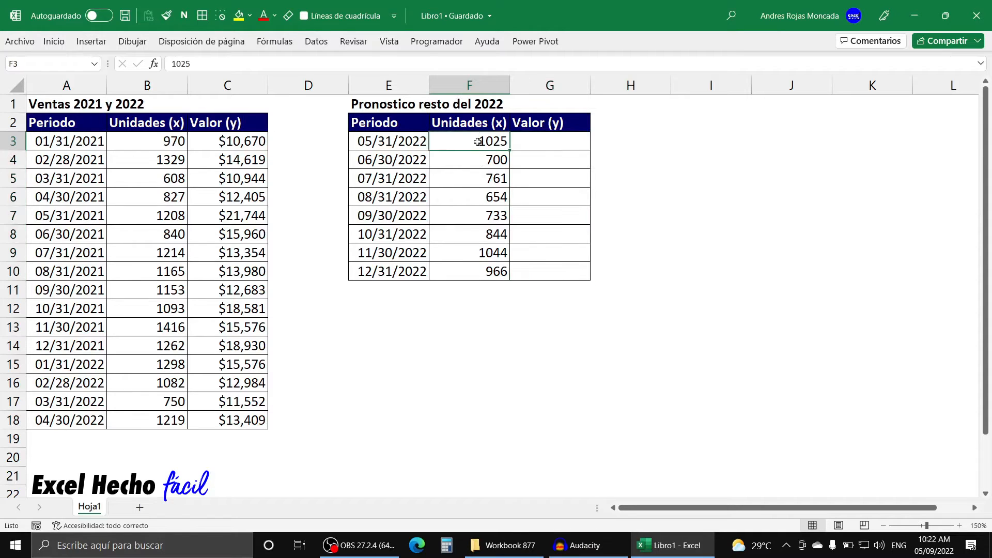
left_click_drag(478, 141, 474, 263)
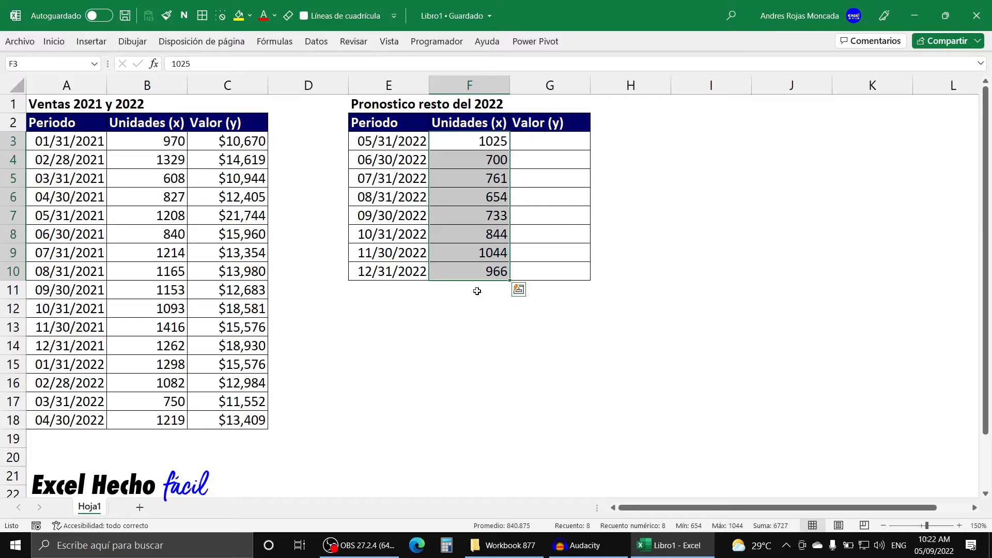
left_click(548, 311)
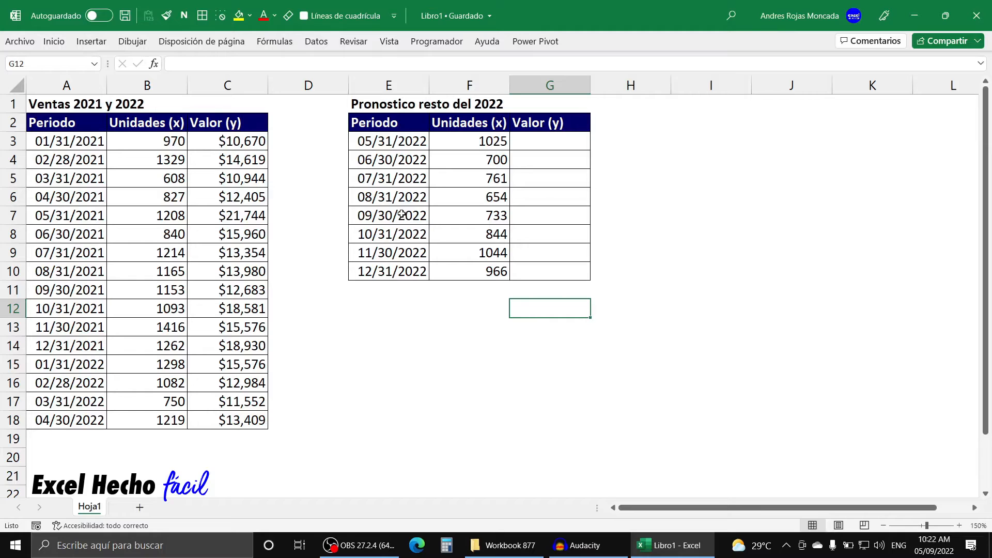
left_click(470, 146)
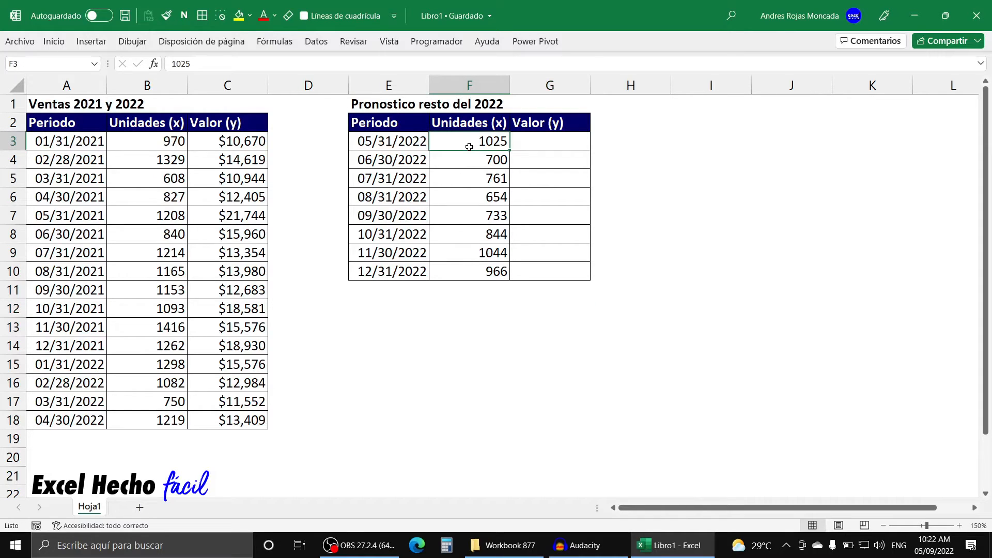
left_click(532, 138)
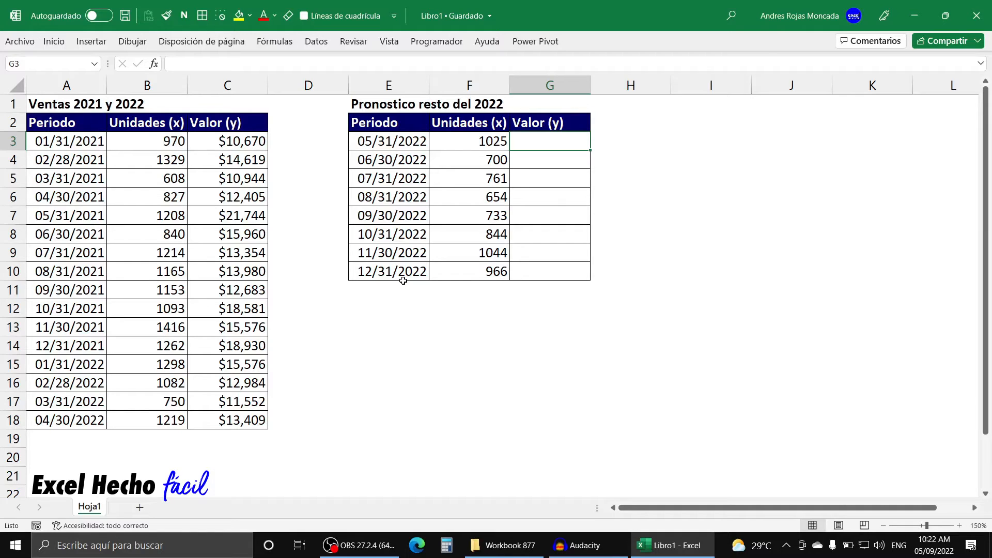
left_click(560, 308)
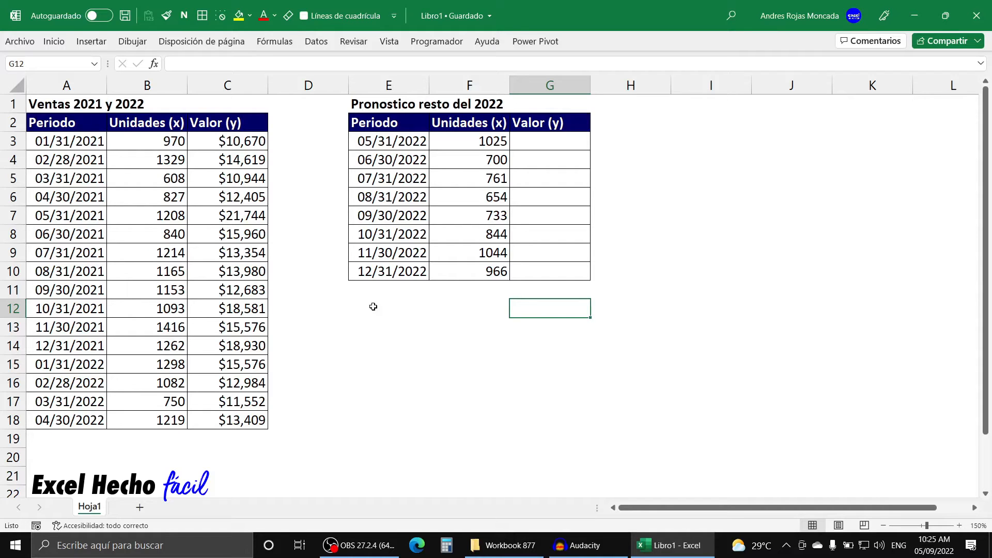
- Insert a scatter chart with straight lines and markers from Periodo and Unidades (x) in A2:B18
left_click_drag(63, 129, 127, 420)
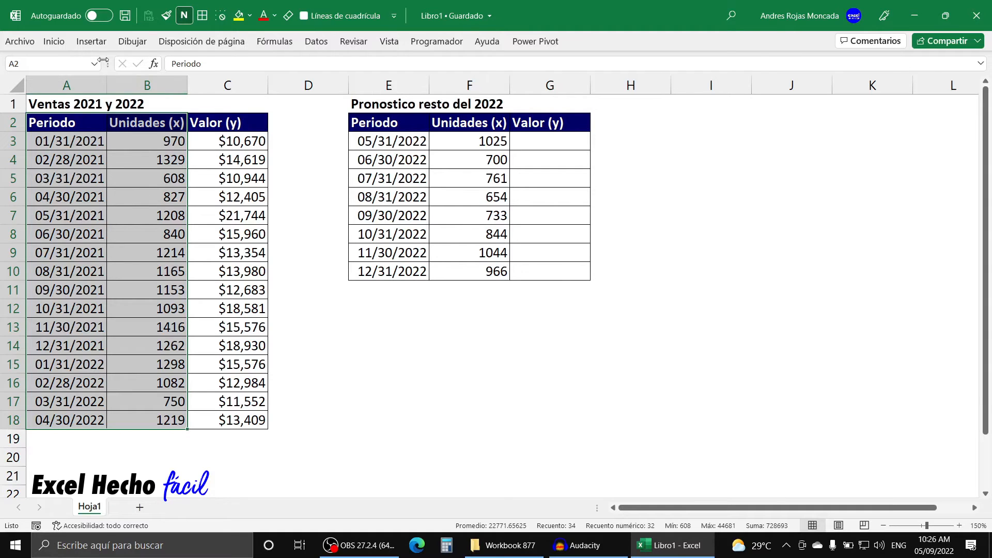
left_click(92, 42)
left_click(428, 94)
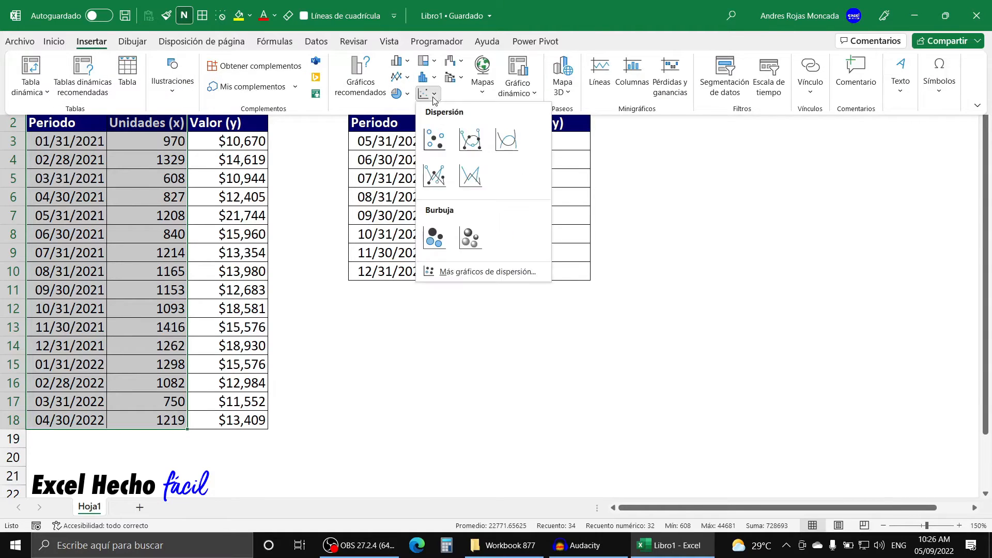
left_click(436, 175)
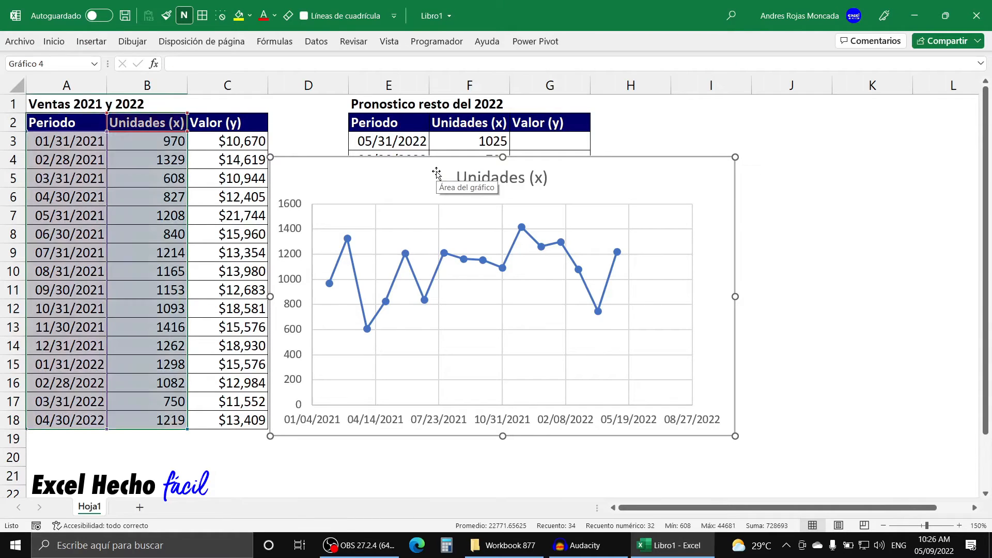
key("Escape")
- Insert a scatter chart with straight lines and markers from the Periodo and Valor (y) columns, A2:A18 and C2:C18
left_click_drag(89, 124, 75, 423)
left_click_drag(235, 124, 239, 421)
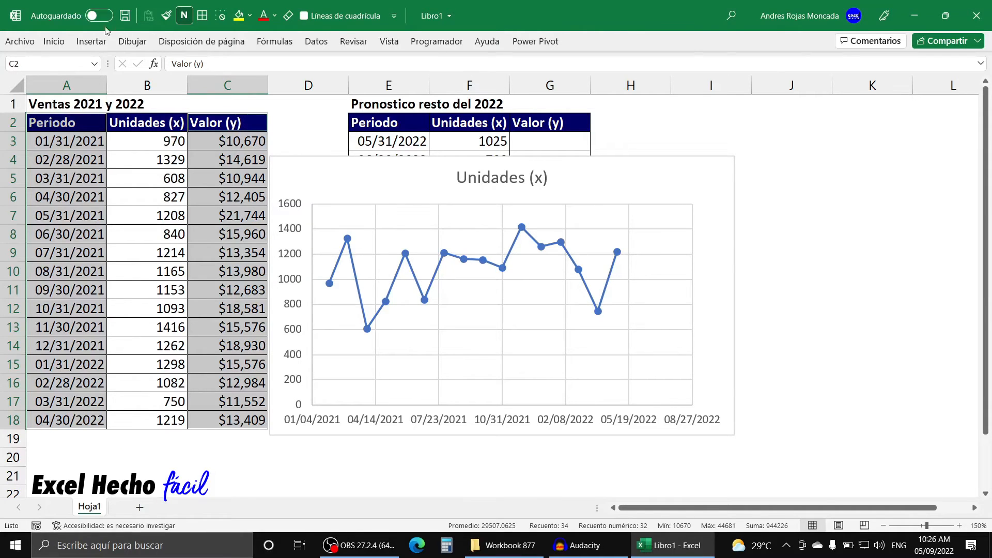
left_click(92, 41)
left_click(435, 95)
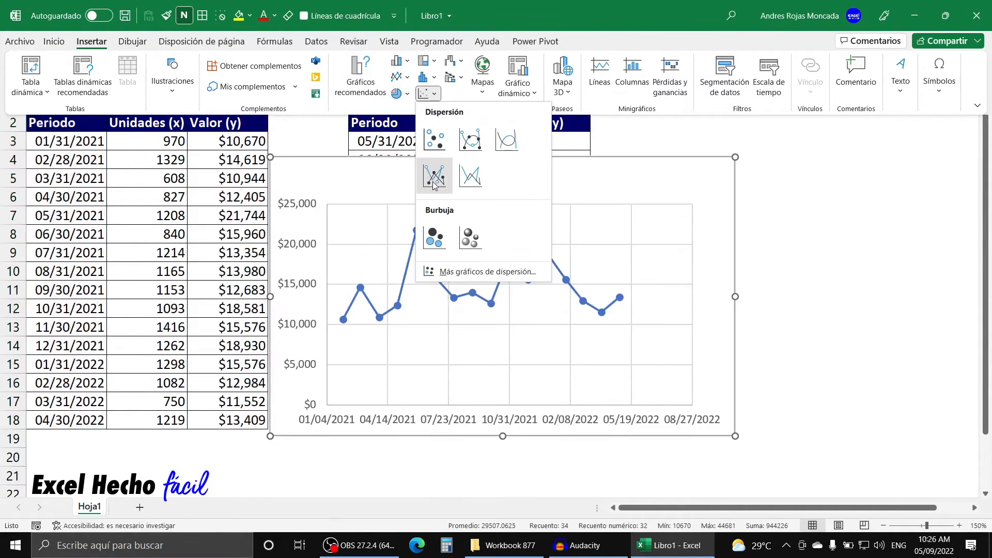
left_click(434, 175)
- Resize the Unidades (x) and Valor (y) charts together to 2" high and 3" wide
left_click_drag(391, 196, 391, 207)
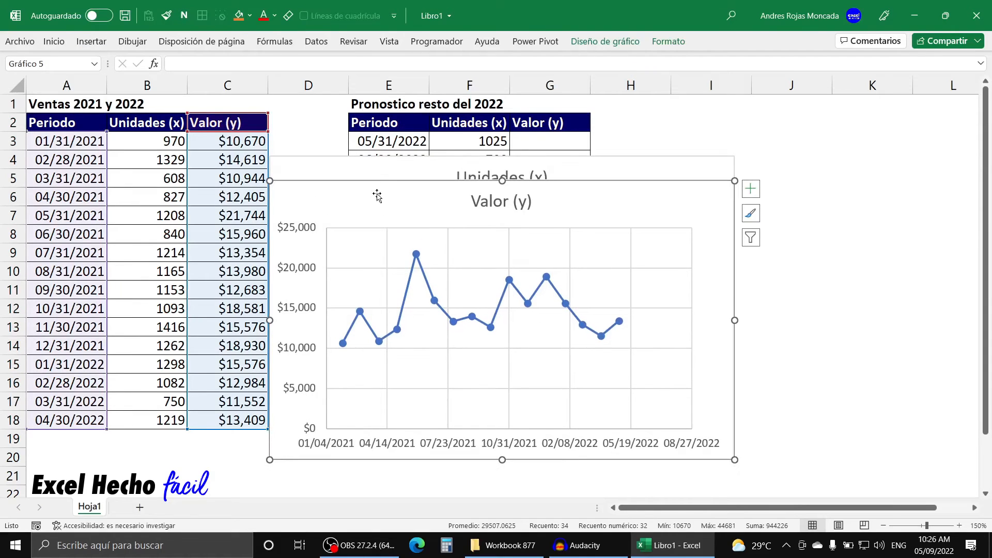
left_click(369, 168, "ctrl")
left_click(592, 43)
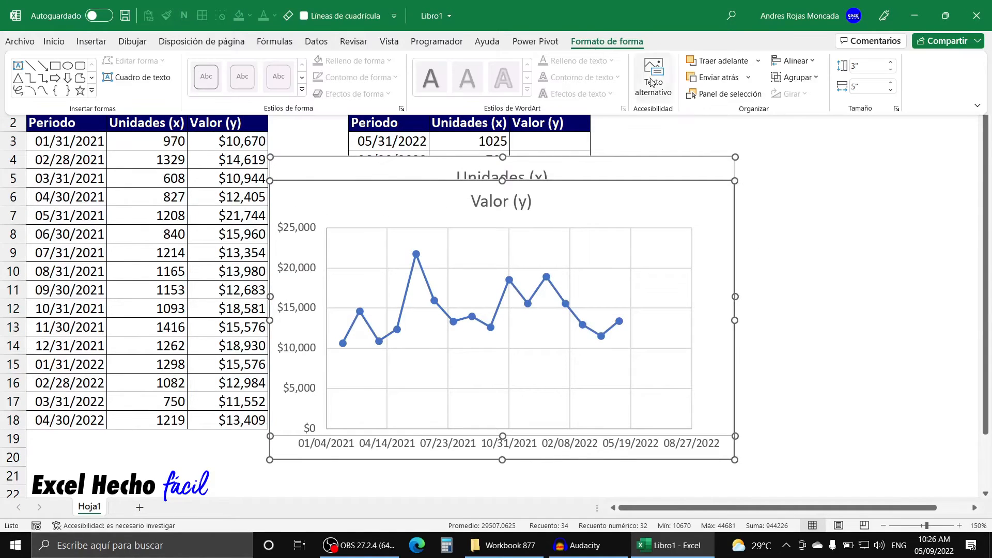
left_click(892, 70)
left_click(892, 69)
left_click(892, 70)
left_click(892, 70)
left_click(892, 70)
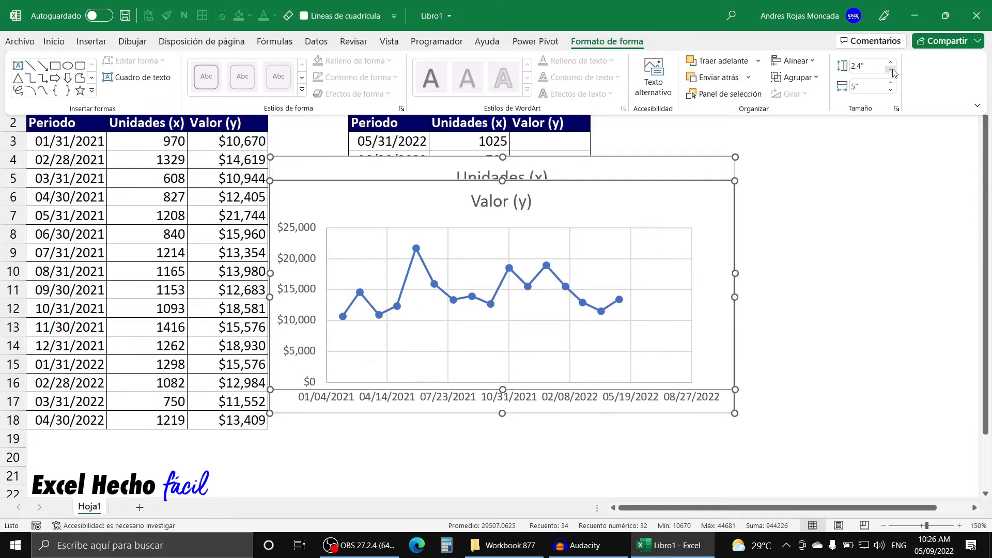
left_click(891, 70)
left_click(892, 70)
left_click(892, 69)
left_click(892, 70)
left_click(891, 70)
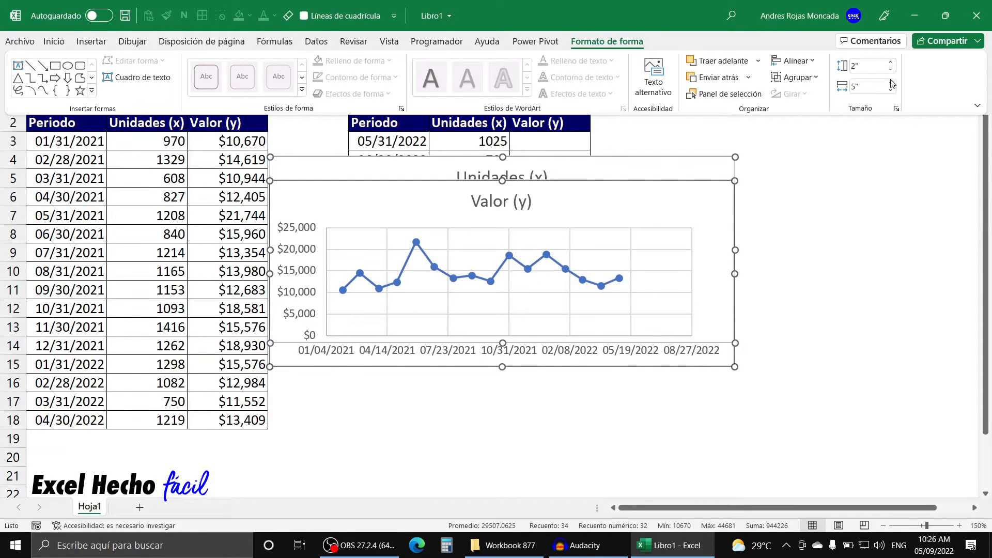
left_click(855, 86)
type("3")
key("Return")
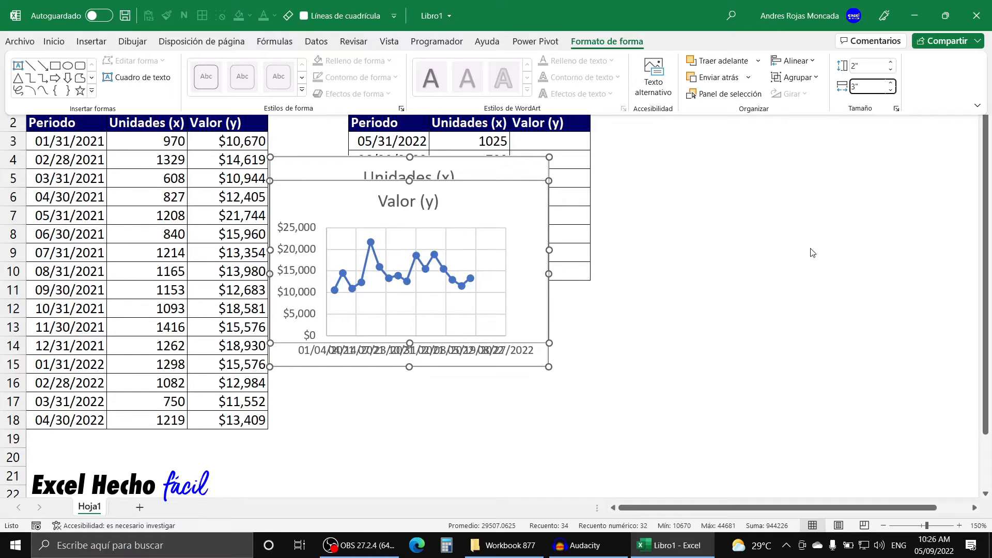
left_click(452, 259)
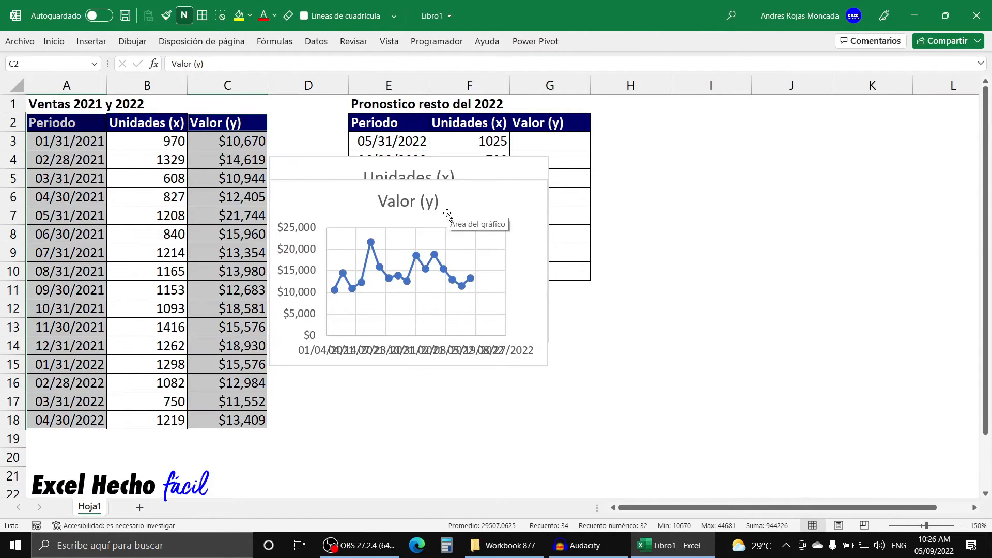
- Move the Unidades (x) chart to the right of the forecast table, over columns I to L, and place the Valor (y) chart below it
left_click_drag(465, 200, 497, 310)
left_click(496, 179)
left_click_drag(496, 180, 905, 115)
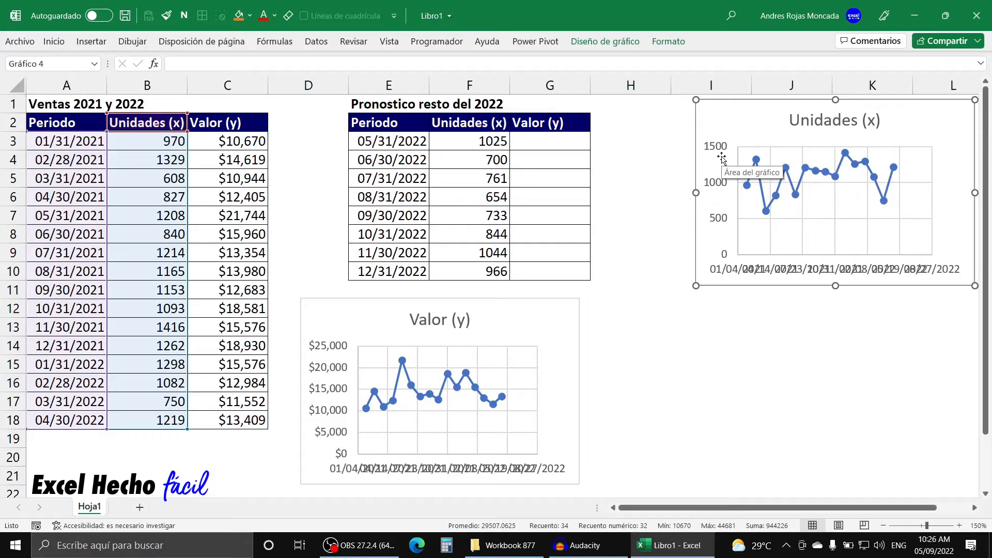
left_click_drag(493, 328, 883, 313)
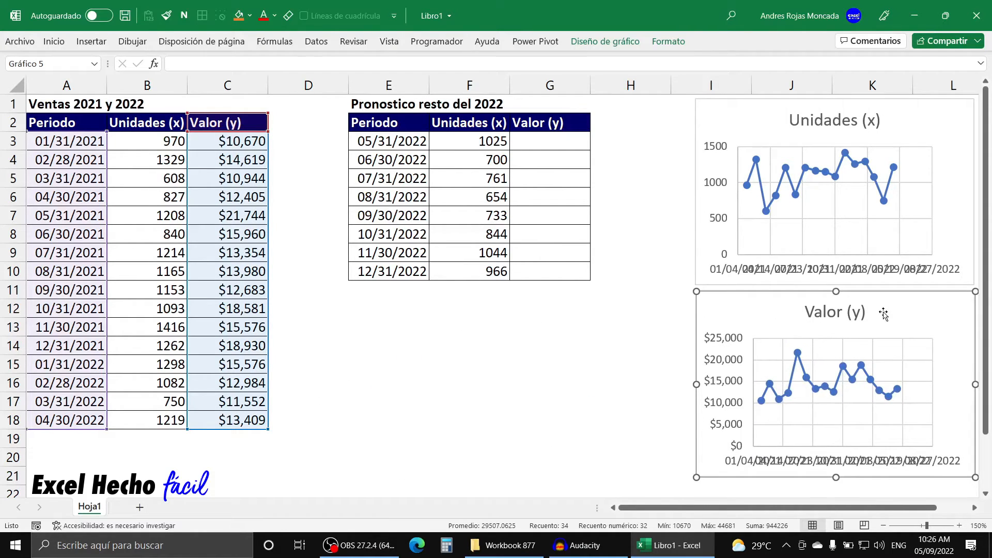
- Compare the unit and value trends in both charts with the forecast units and the Valor (y) cells G3:G10
mouse_move(795, 392)
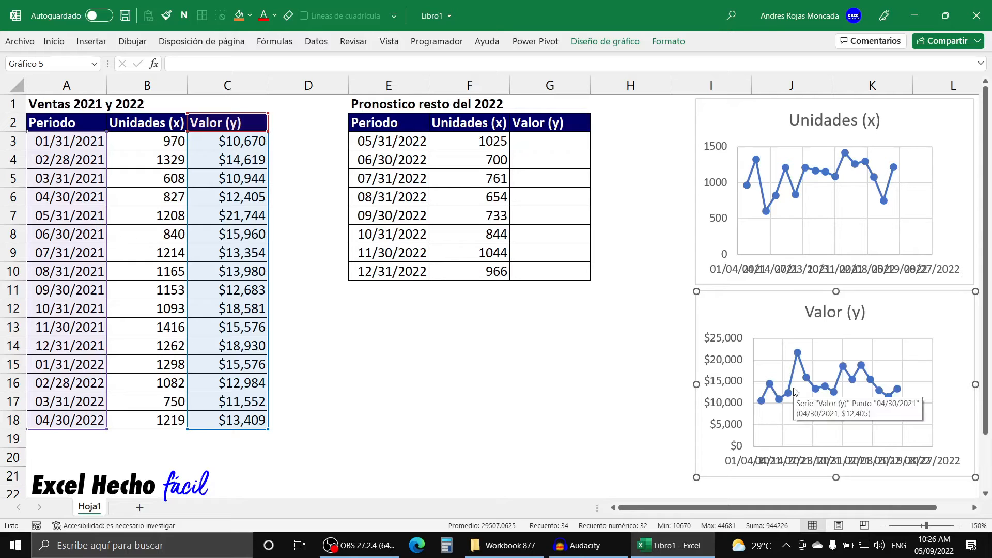
left_click(478, 140)
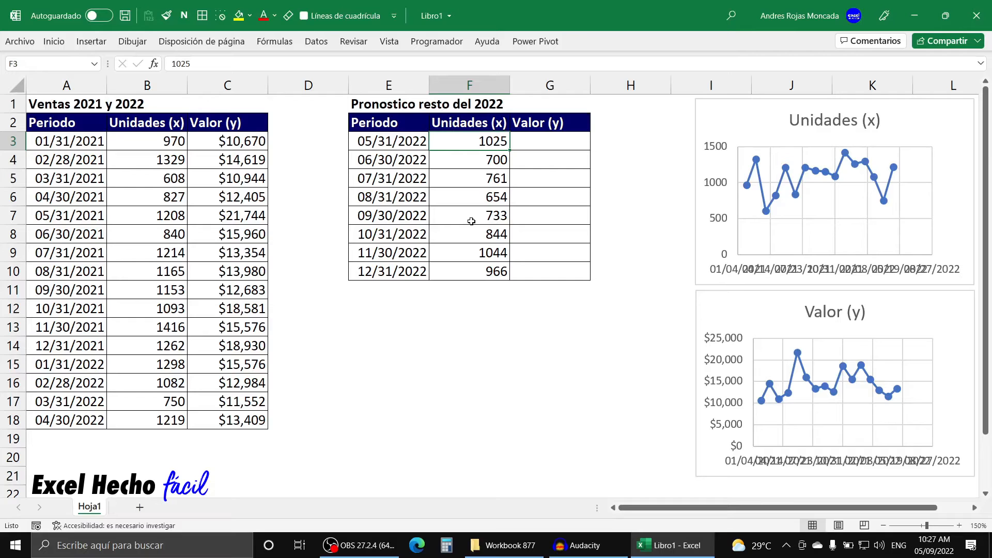
left_click(476, 159)
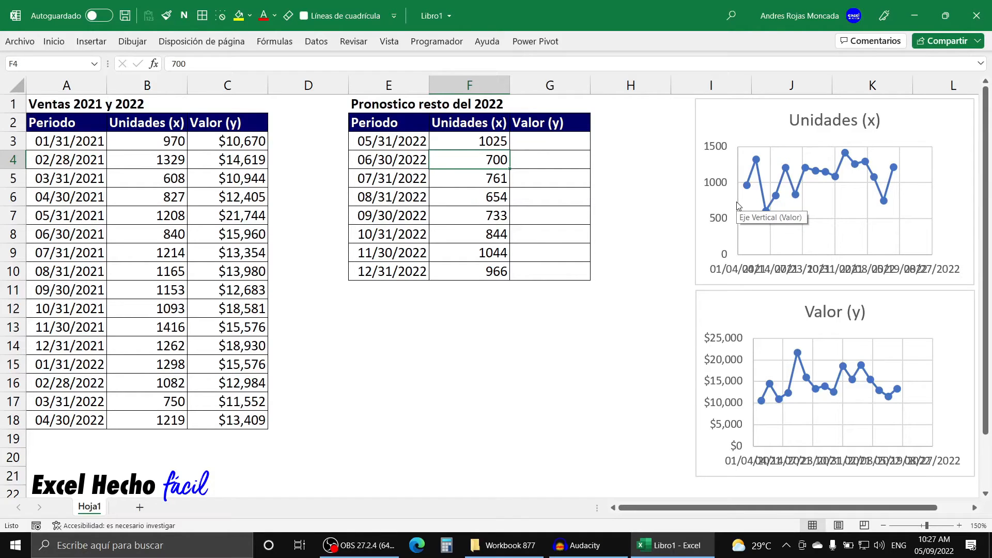
mouse_move(762, 204)
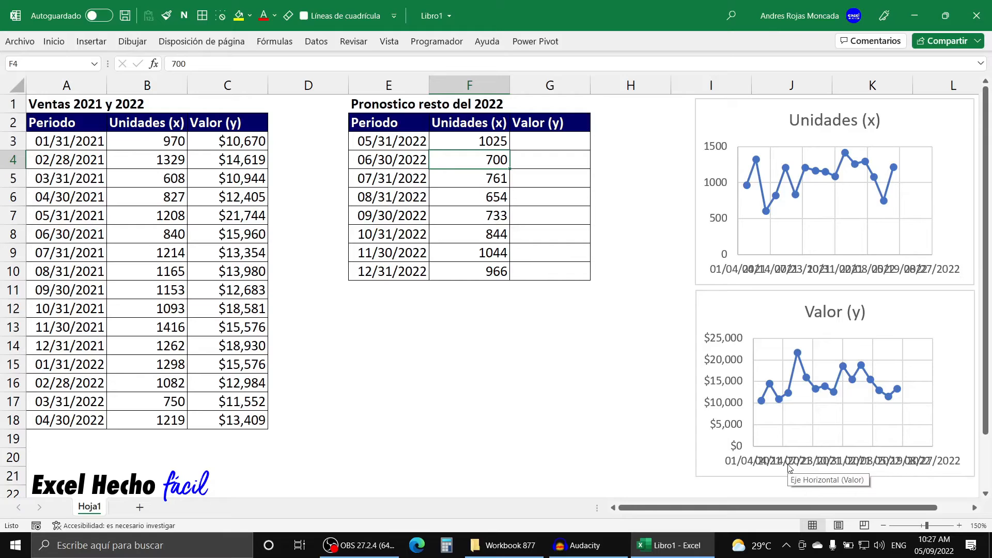
mouse_move(779, 398)
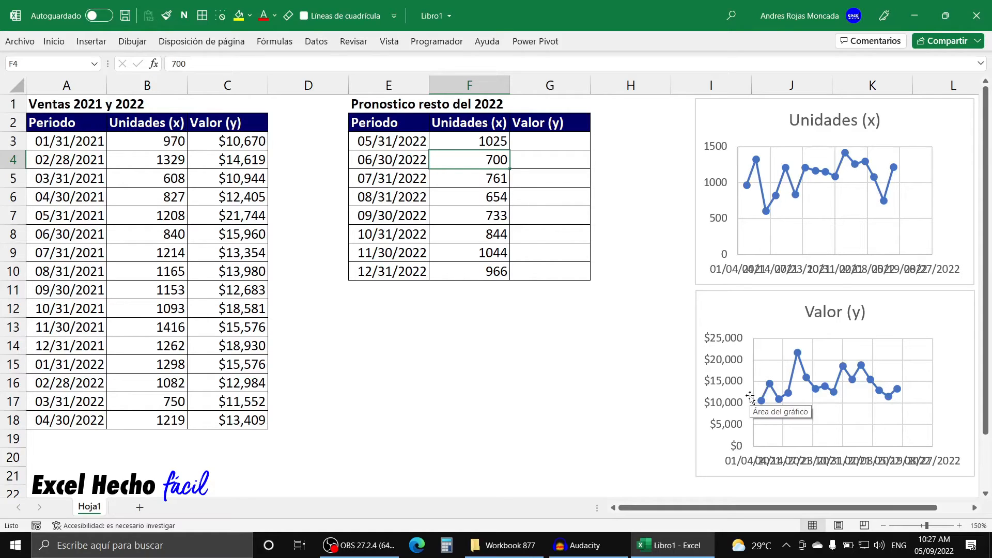
mouse_move(863, 373)
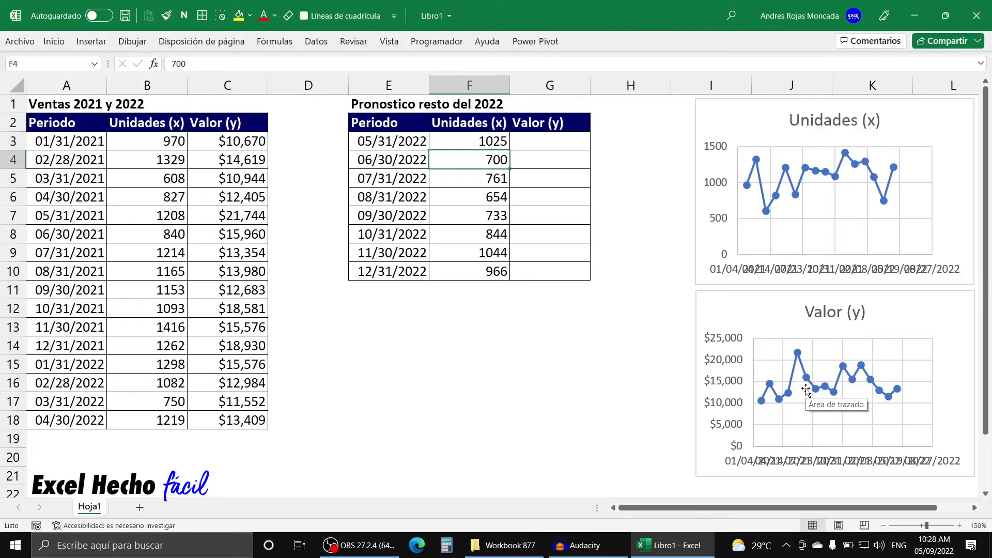
left_click(546, 143)
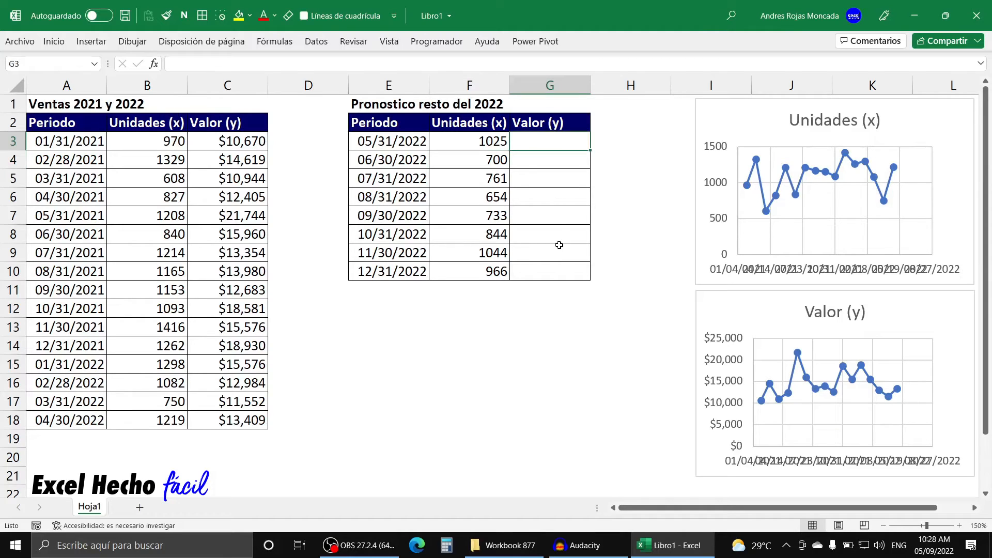
left_click_drag(553, 143, 560, 266)
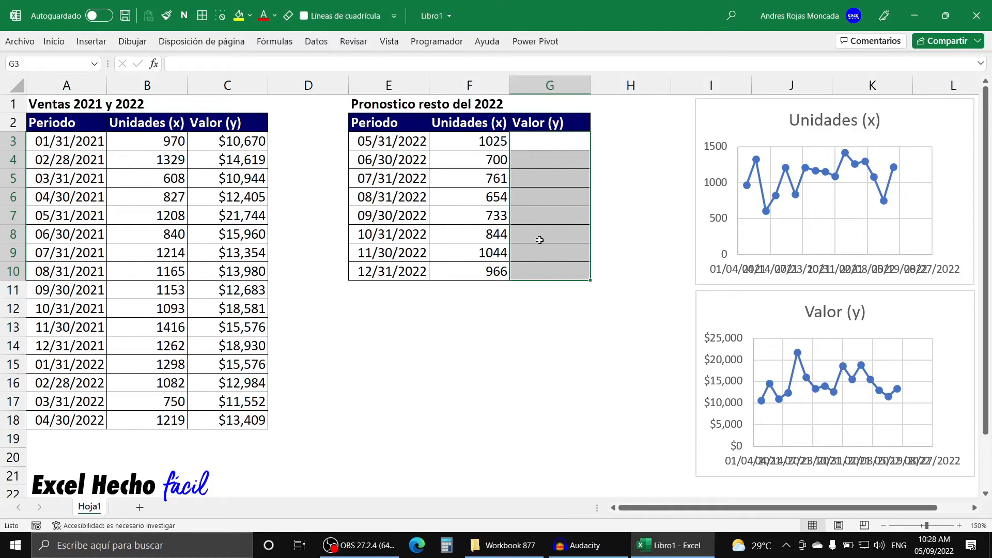
- Start a TENDENCIA formula across G3:G10 with the historical Valor (y) range C3:C18 as the known y values
type("=")
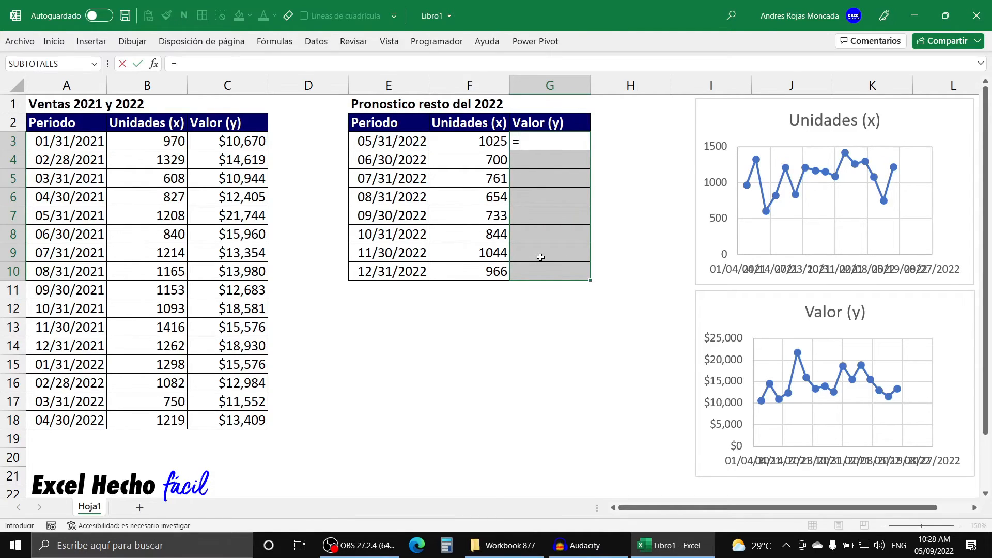
type("te")
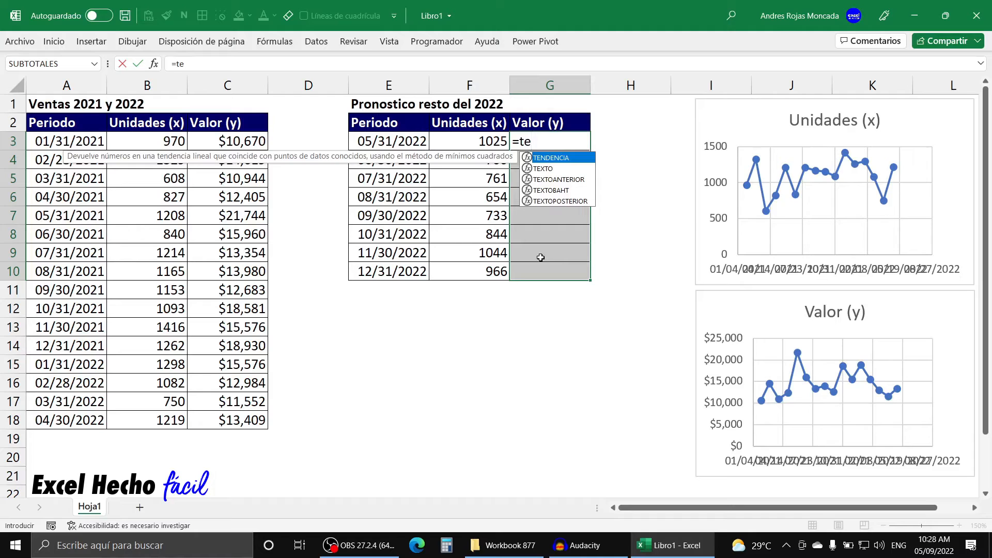
key("Tab")
key("BackSpace")
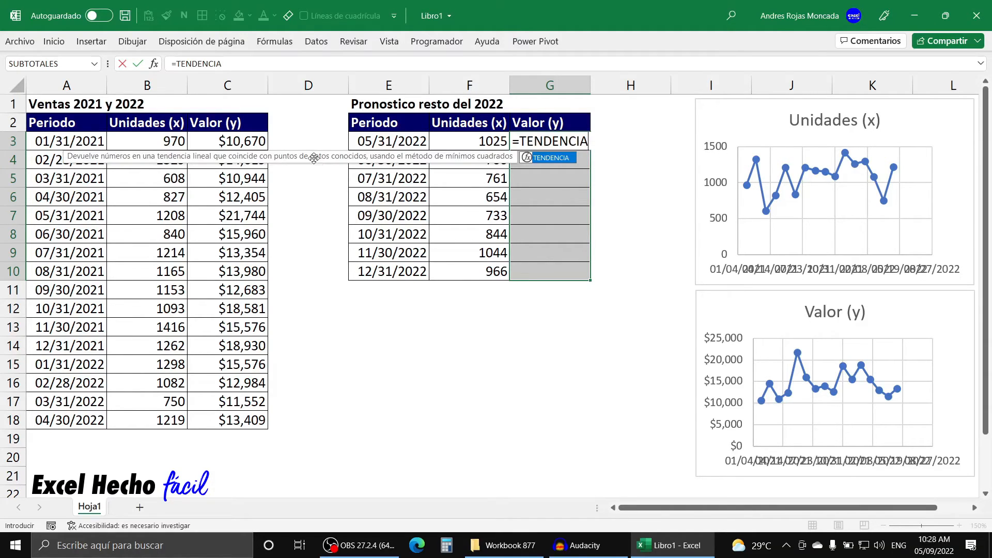
left_click_drag(313, 158, 540, 306)
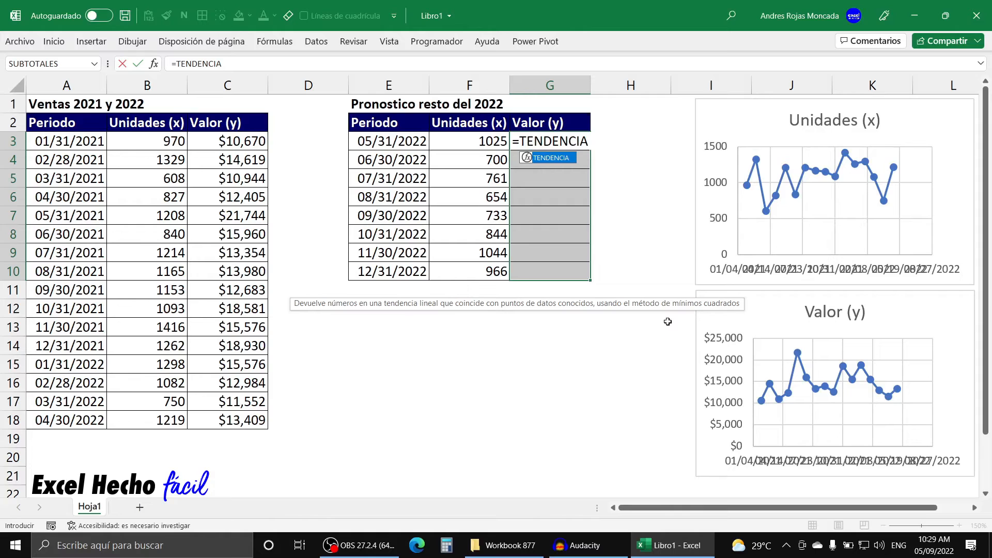
type("(")
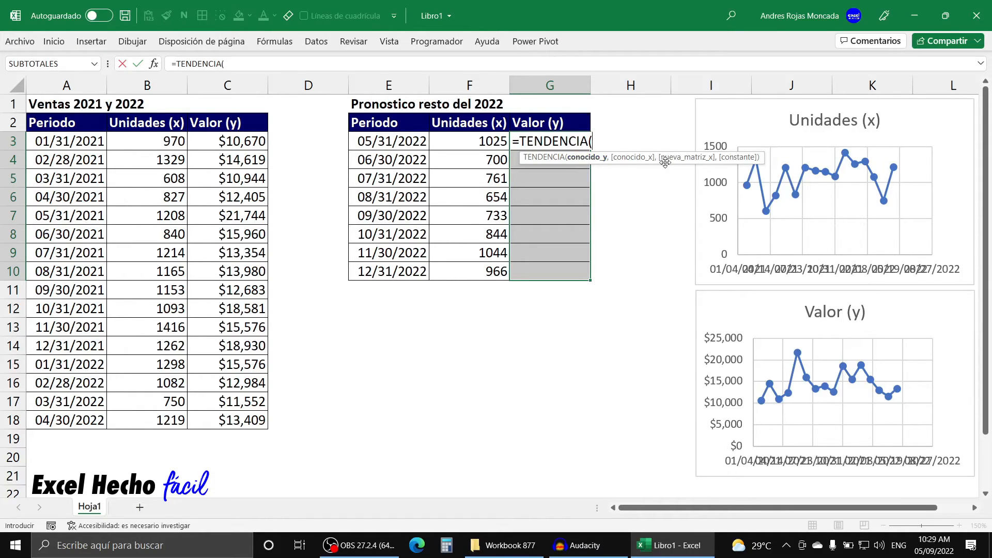
left_click_drag(667, 161, 534, 323)
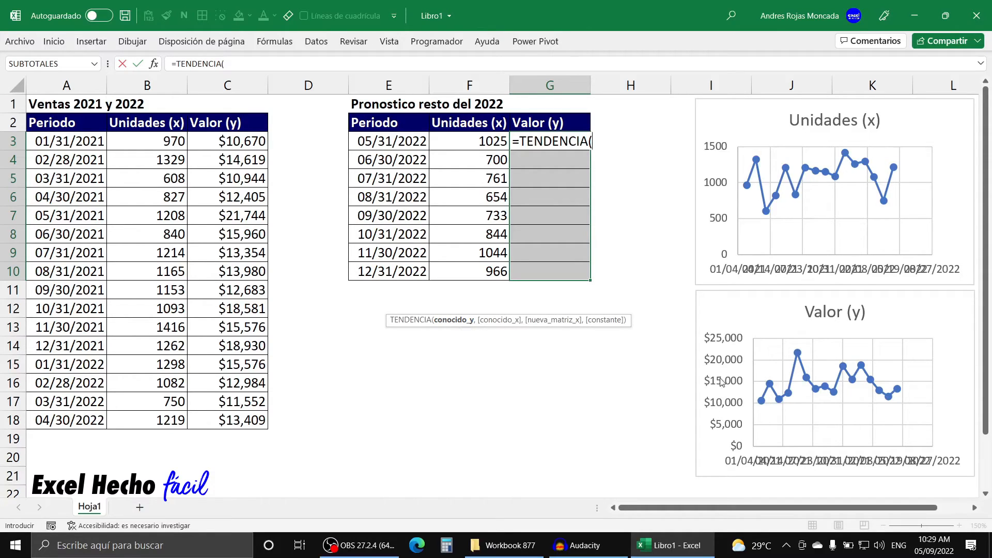
left_click_drag(257, 145, 244, 413)
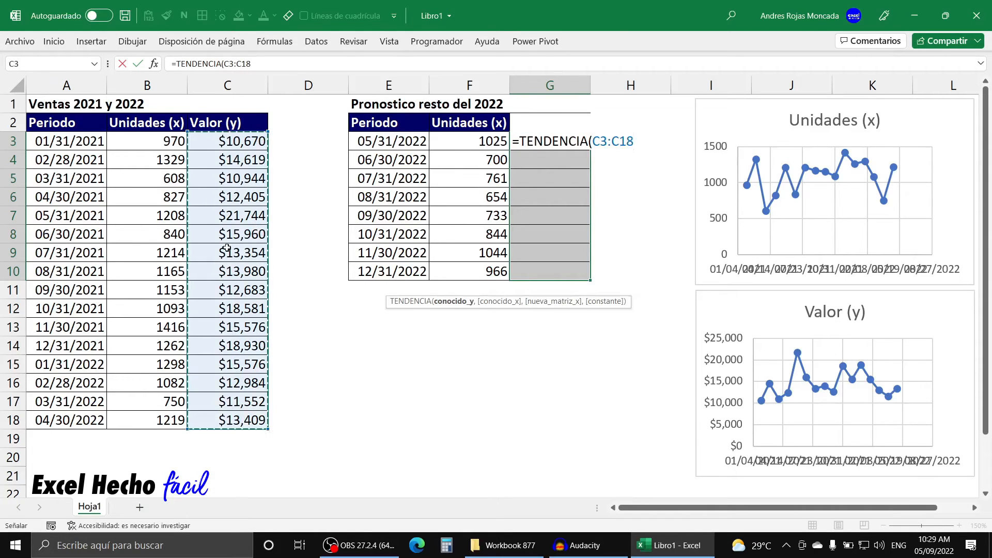
- Complete the TENDENCIA arguments with B3:B18 as known x and F3:F10 as new x values, leaving out the constant
type(",")
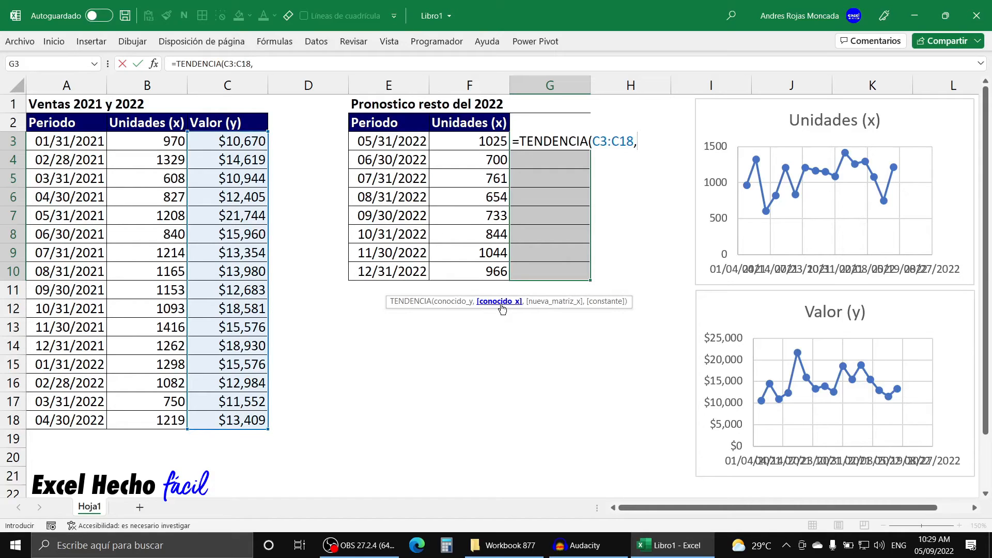
left_click_drag(152, 146, 156, 424)
type(",")
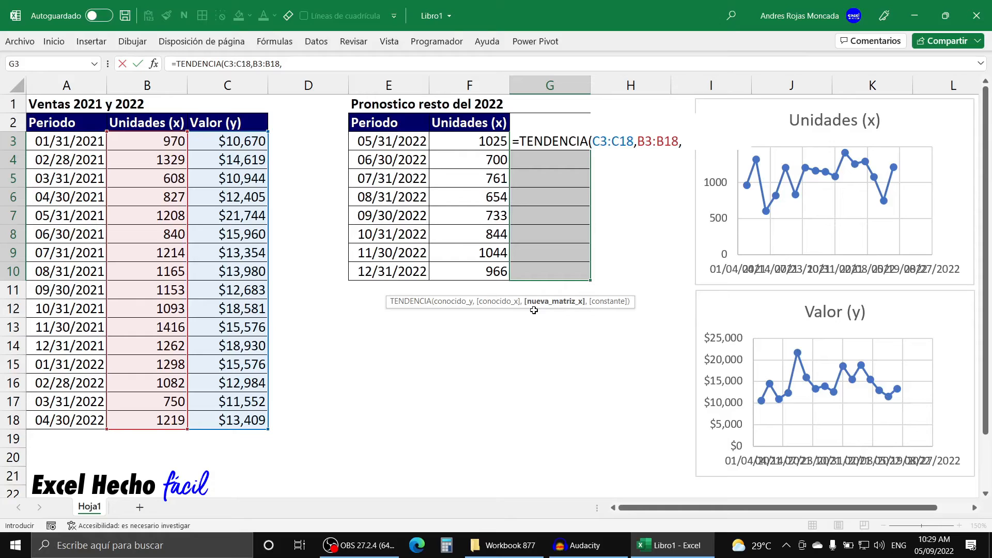
left_click_drag(472, 146, 463, 274)
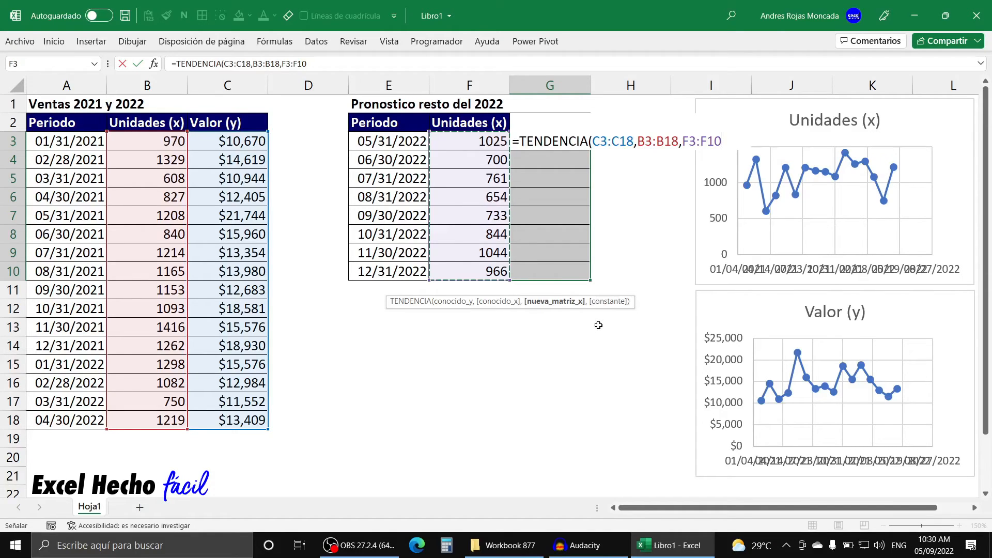
type(",")
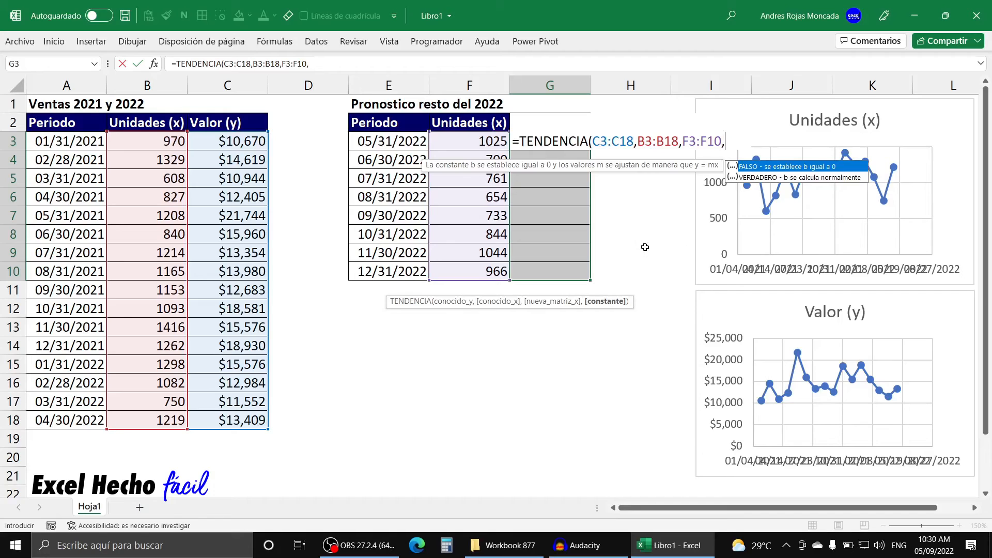
key("BackSpace")
type(")")
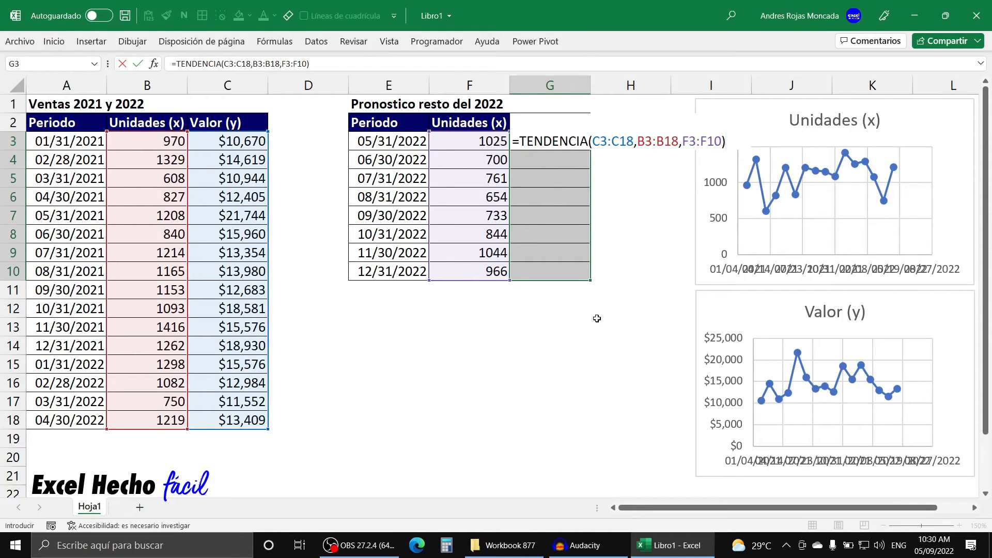
- Preview the calculated TENDENCIA results, restore the formula, and enter it as an array formula in G3:G10
key("F9")
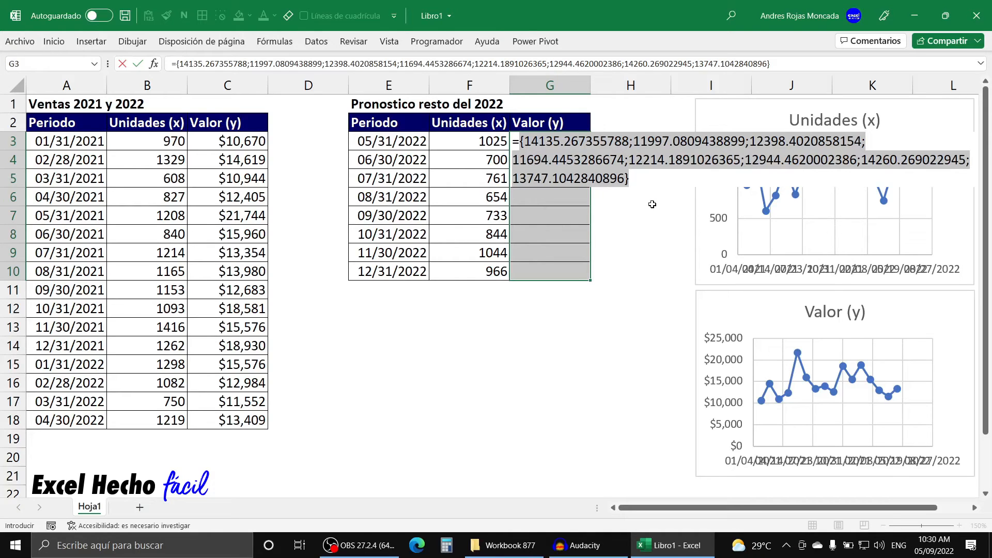
key("ctrl+z")
key("ctrl+shift+Return")
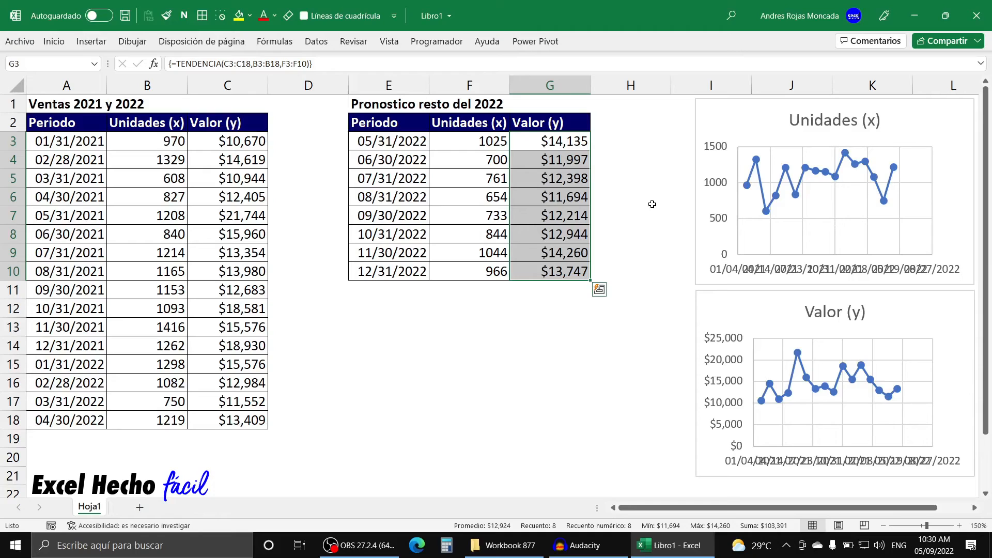
- Copy the TENDENCIA formula text from G3 and enter it as a regular dynamic formula in H3
left_click(582, 143)
key("F2")
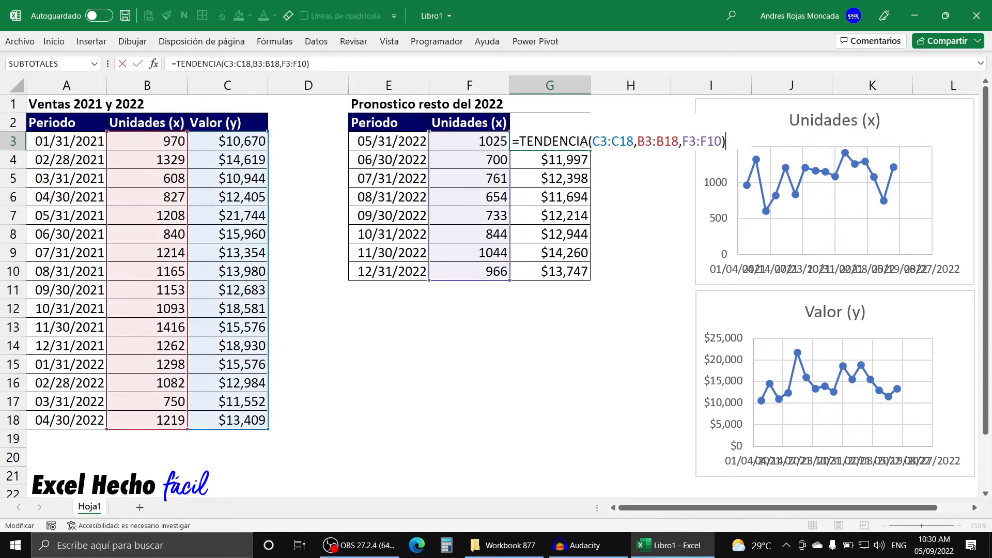
left_click_drag(729, 141, 428, 151)
key("ctrl+c")
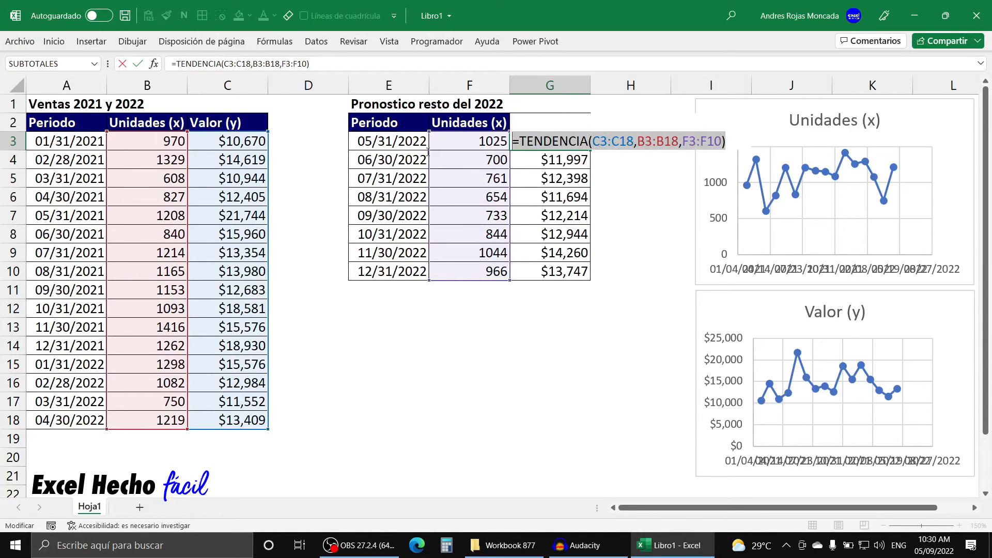
key("Escape")
left_click(635, 132)
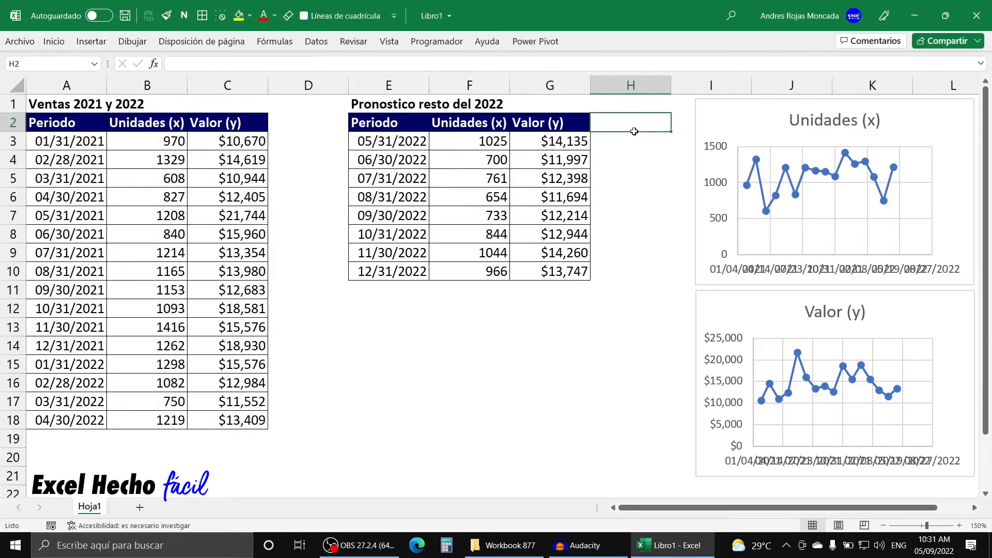
double_click(627, 137)
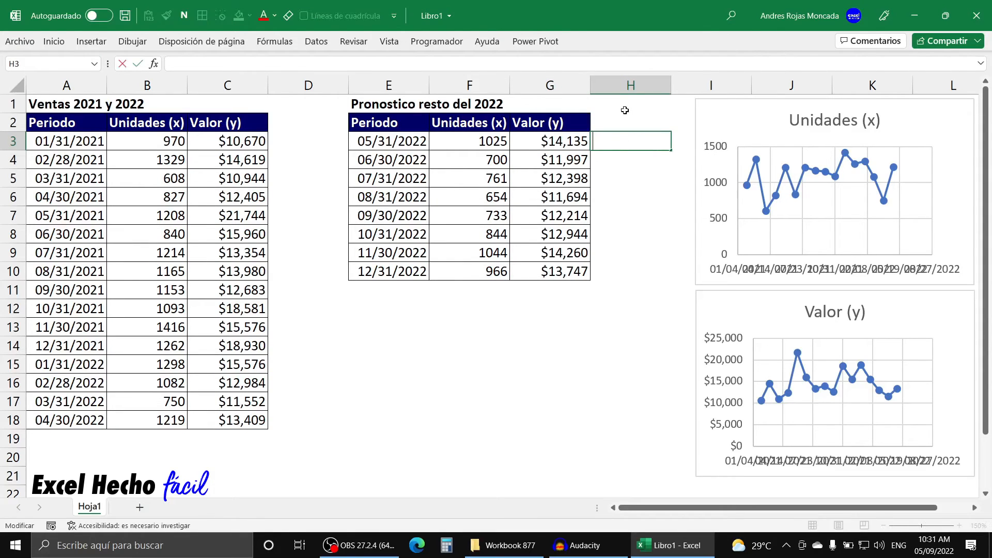
key("ctrl+v")
key("Return")
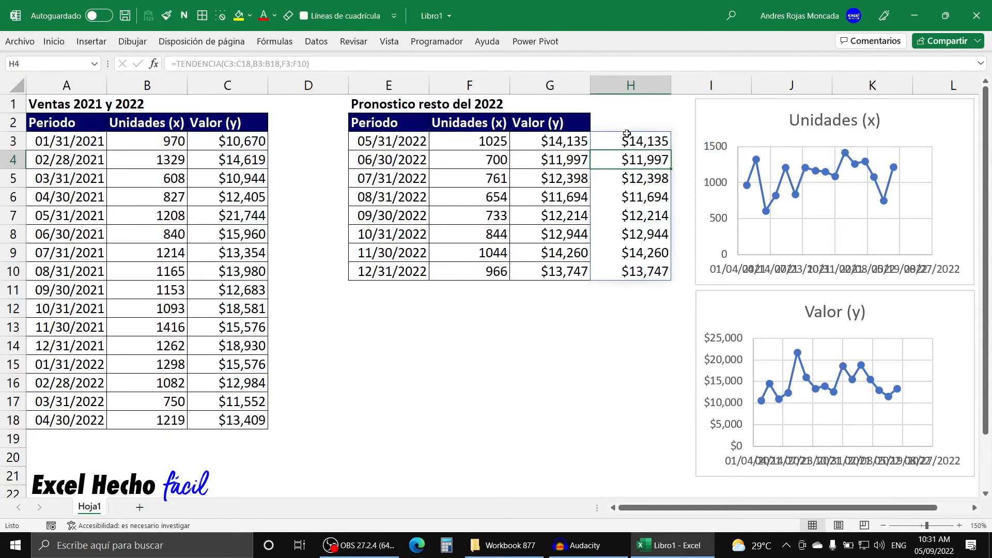
left_click_drag(625, 145, 622, 272)
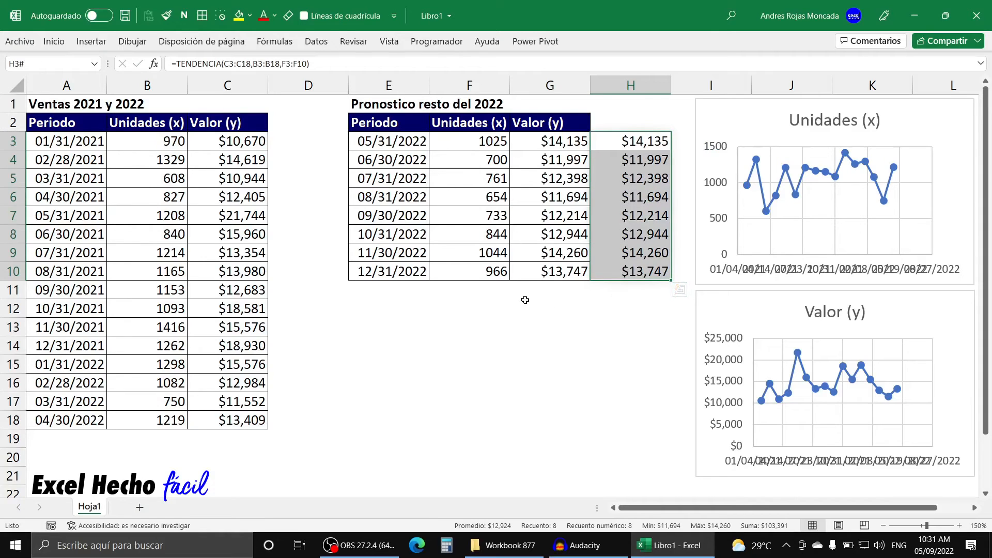
- Label cell E12 below the forecast table as Total
left_click(384, 308)
type("Toptal")
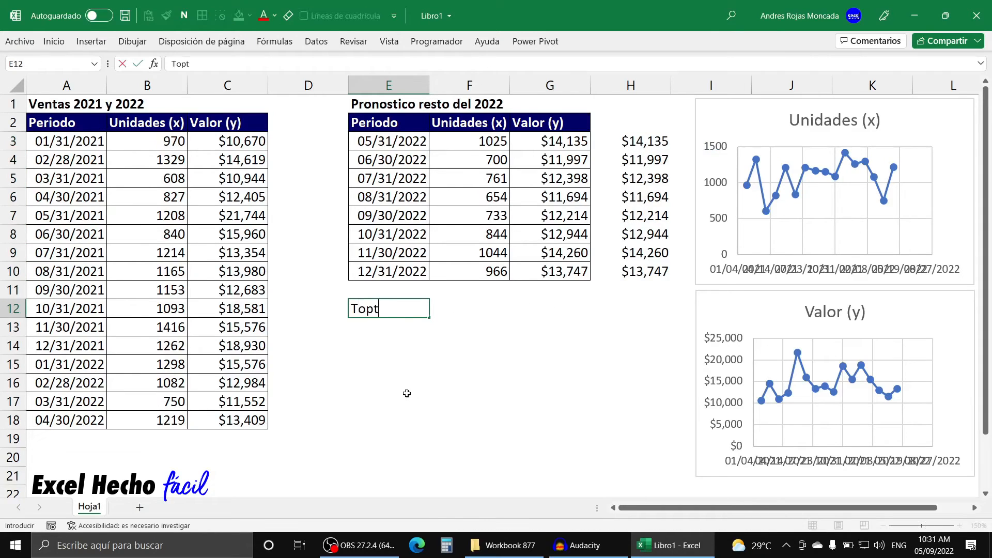
key("BackSpace")
key("BackSpace")
key("BackSpace")
key("BackSpace")
type("tal")
key("Return")
key("Up")
key("Right")
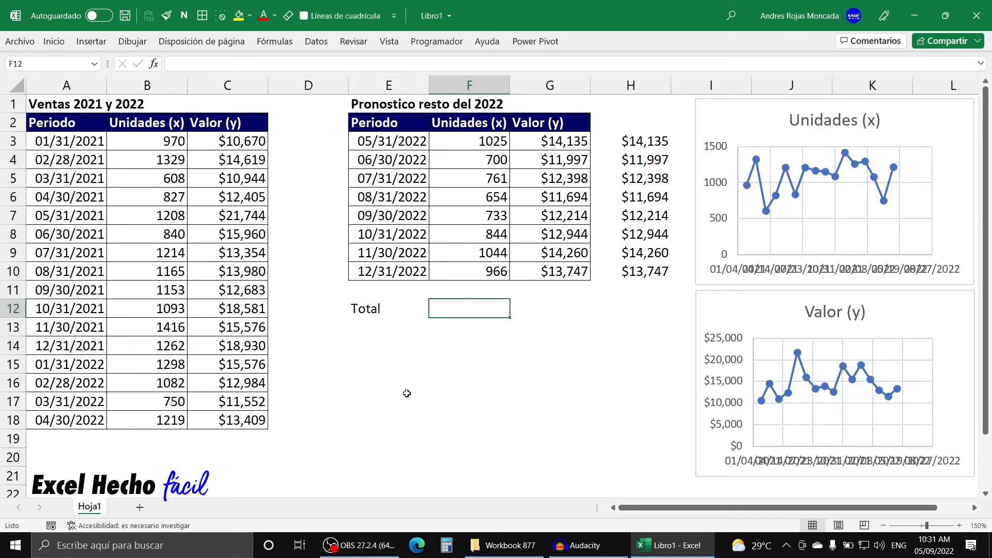
- Sum the forecast Valor (y) cells in F12 with =SUMA(G3:G10)
type("=sum")
key("BackSpace")
key("BackSpace")
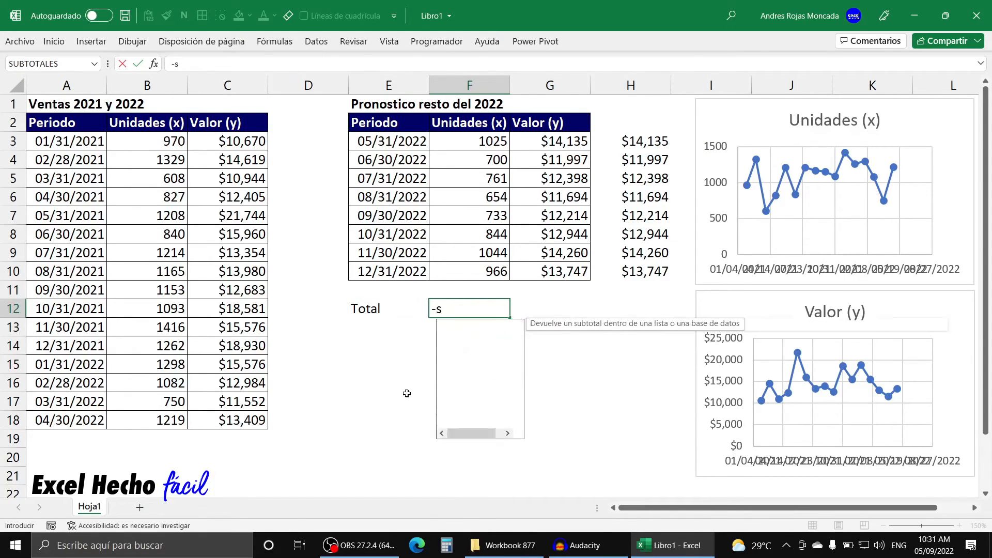
key("BackSpace")
key("BackSpace")
type("=sum")
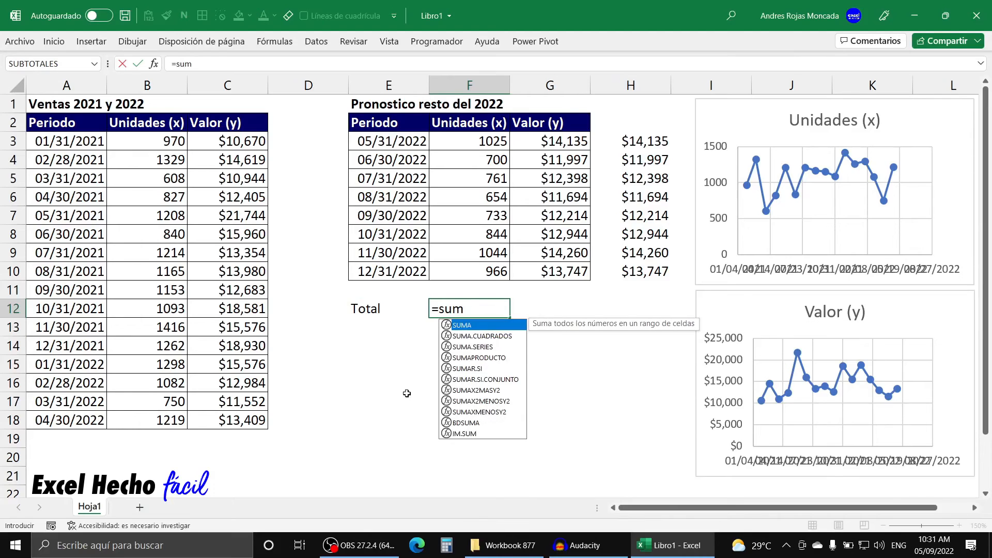
key("Tab")
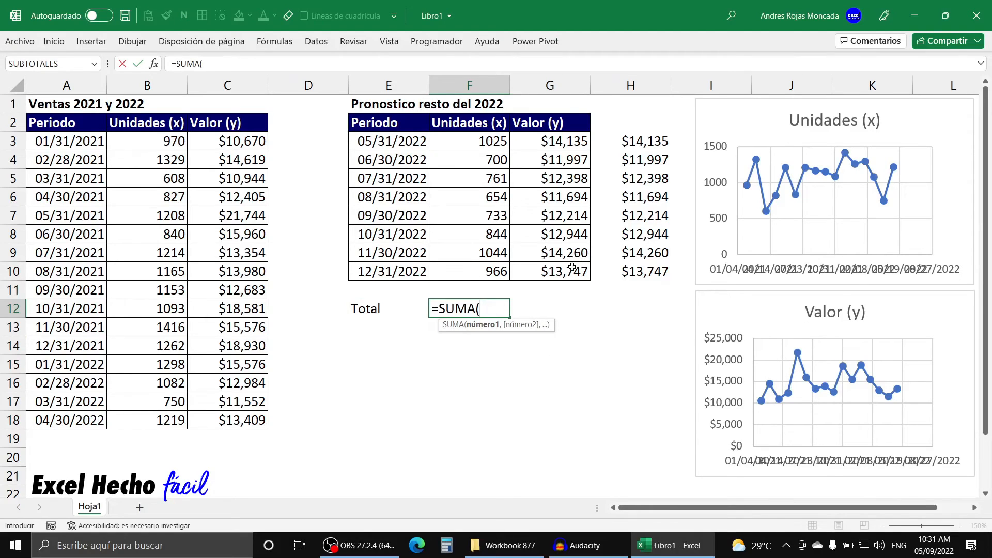
left_click_drag(573, 268, 561, 141)
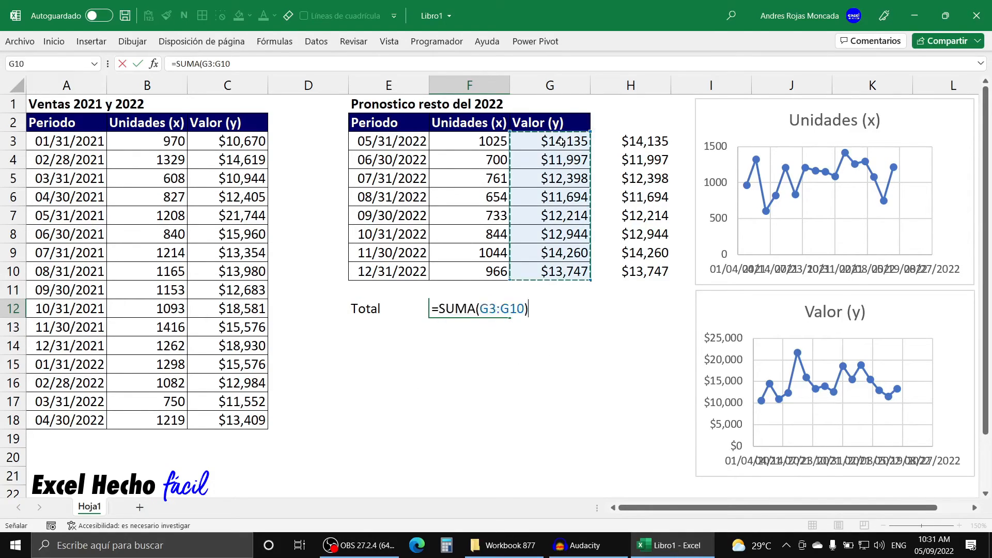
key("Return")
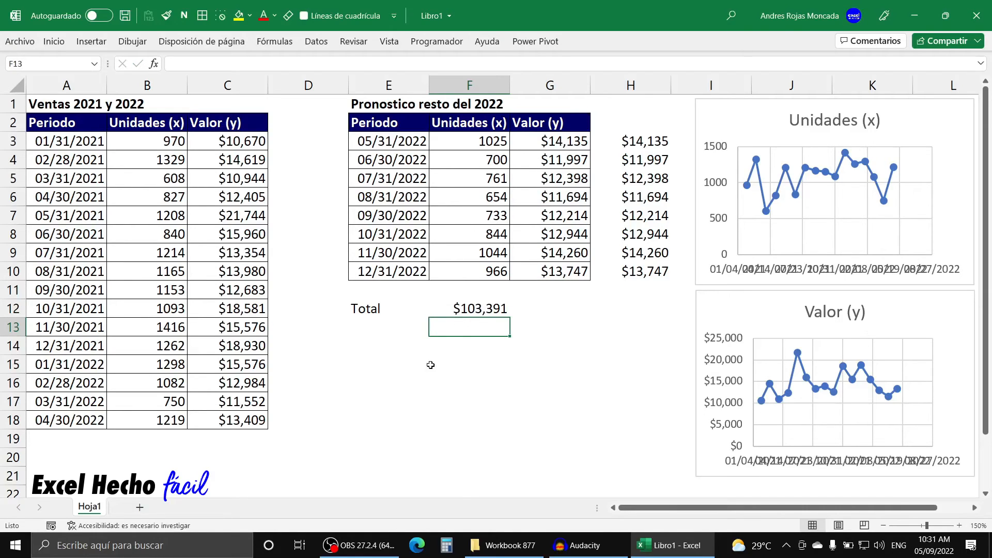
- Label cell B20 below the sales history table as Total
left_click_drag(153, 451, 153, 442)
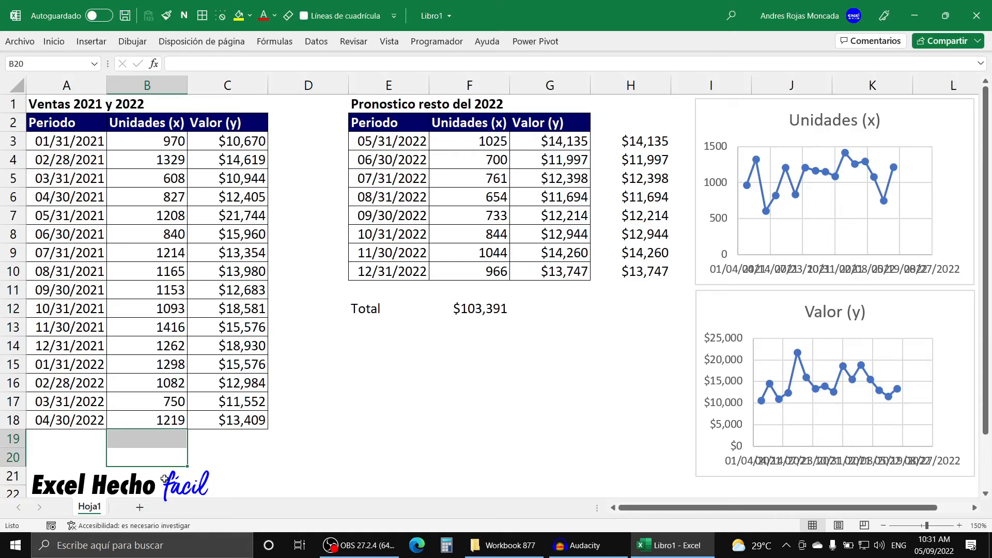
key("Up")
key("Down")
key("Caps_Lock")
type("tOTAL")
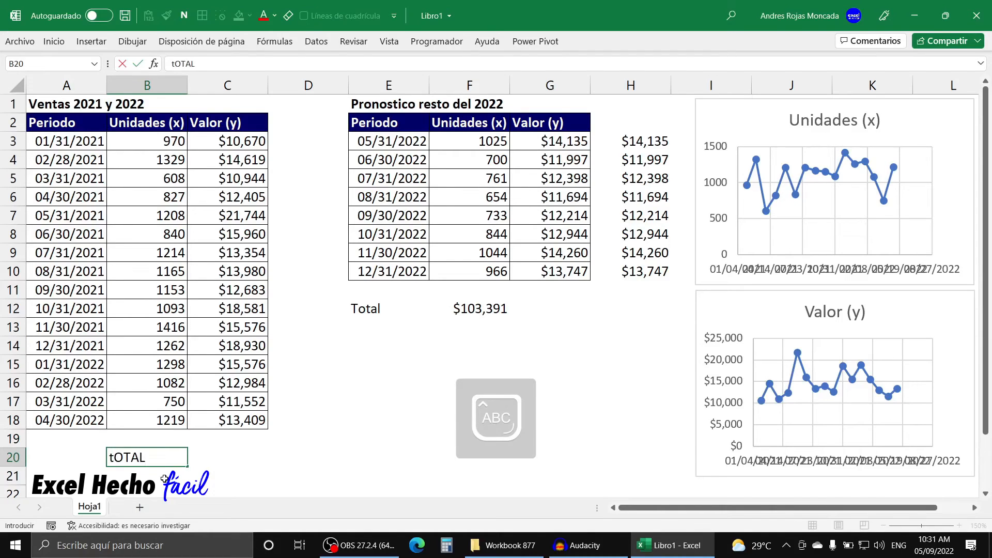
key("BackSpace")
key("BackSpace")
key("BackSpace")
key("BackSpace")
key("BackSpace")
key("Caps_Lock")
type("Total")
key("Return")
key("Up")
key("Right")
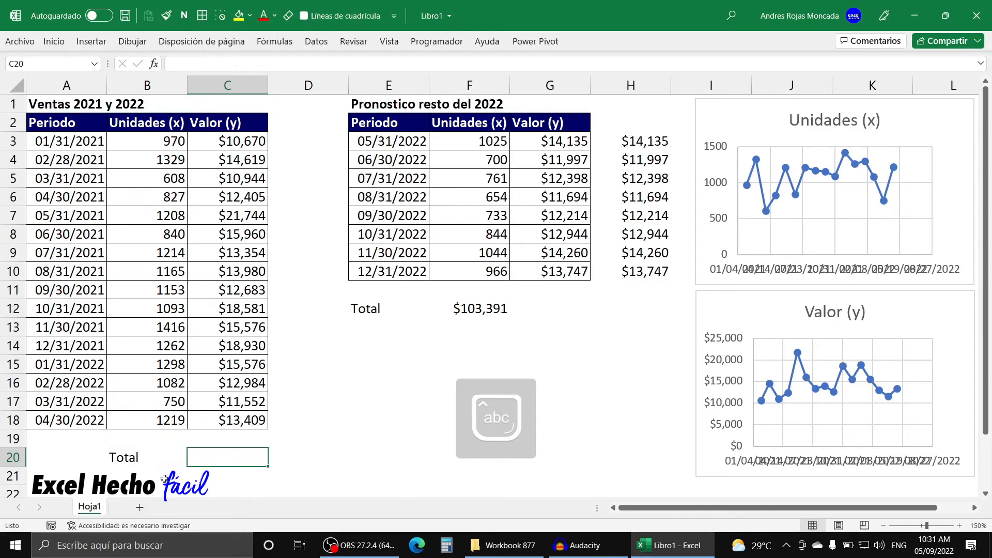
- Sum the historical Valor (y) column in C20 with =SUMA(C3:C18)
type("=sum")
key("Tab")
key("Up")
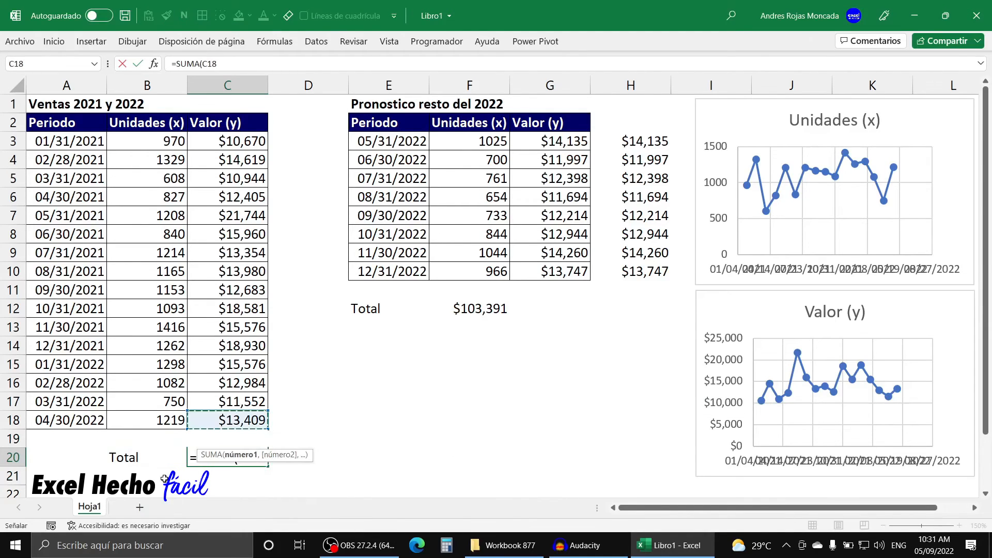
key("ctrl+shift+Up")
key("shift+Down")
type(")")
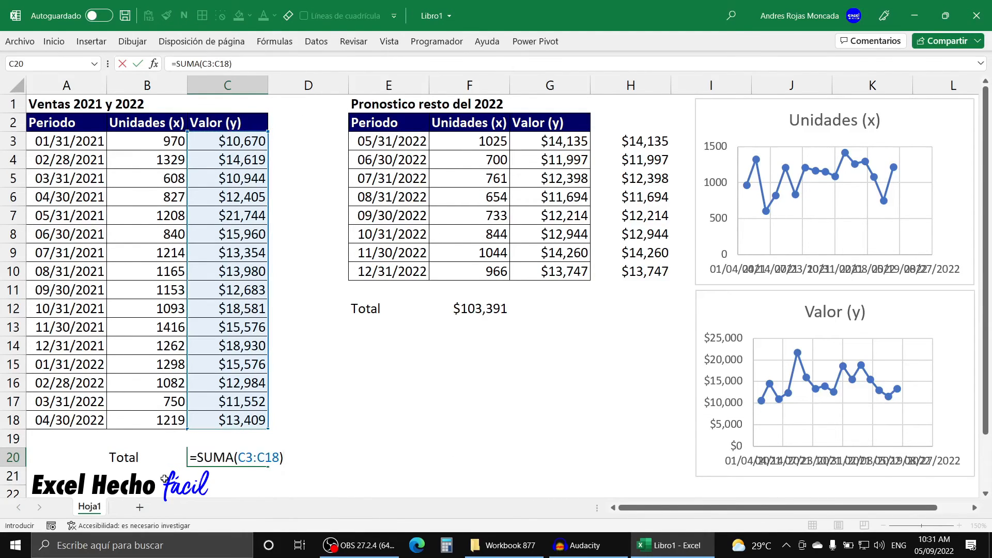
key("Return")
- Replace the summed range in the C20 formula with the May to December 2021 cells A7:A14
left_click(220, 459)
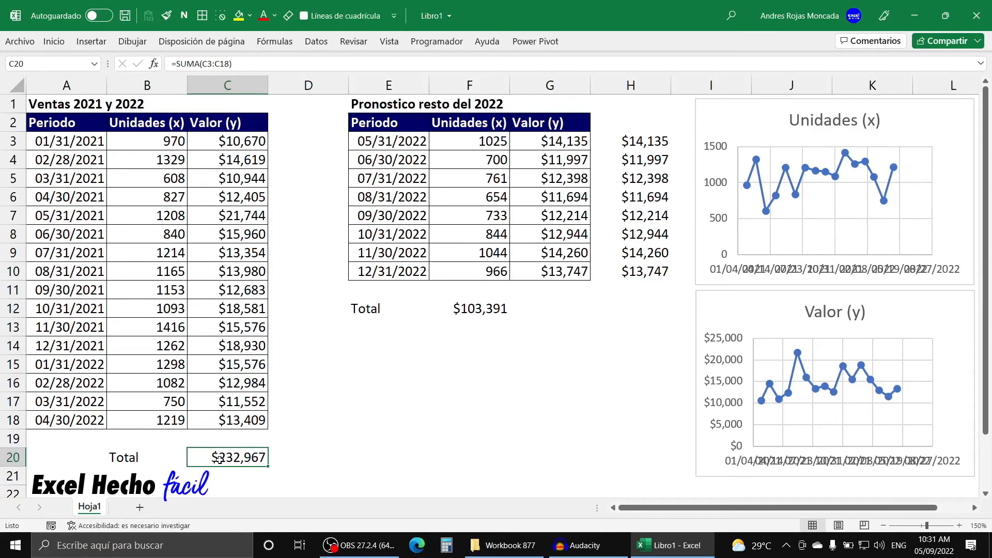
key("F2")
left_click_drag(239, 458, 280, 459)
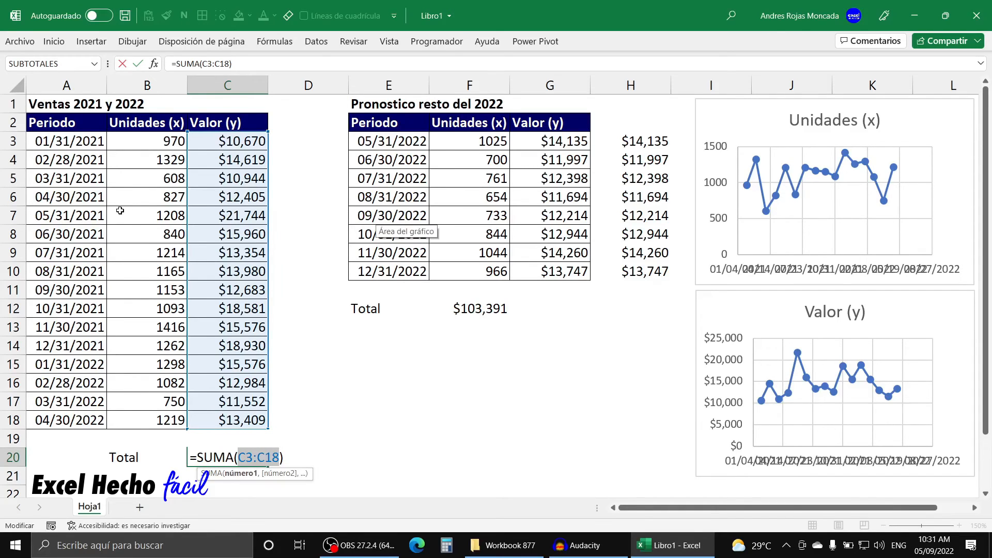
left_click(88, 215)
left_click_drag(88, 215, 84, 351)
key("Return")
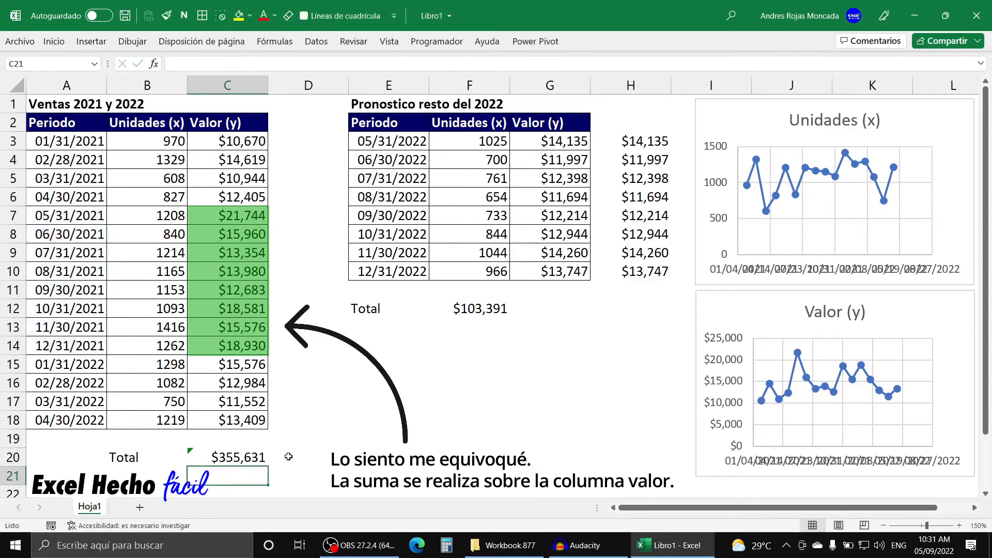
- Reselect the May to December 2021 cells A7:A14 as the range summed by the SUMA formula in C20
key("Up")
key("F2")
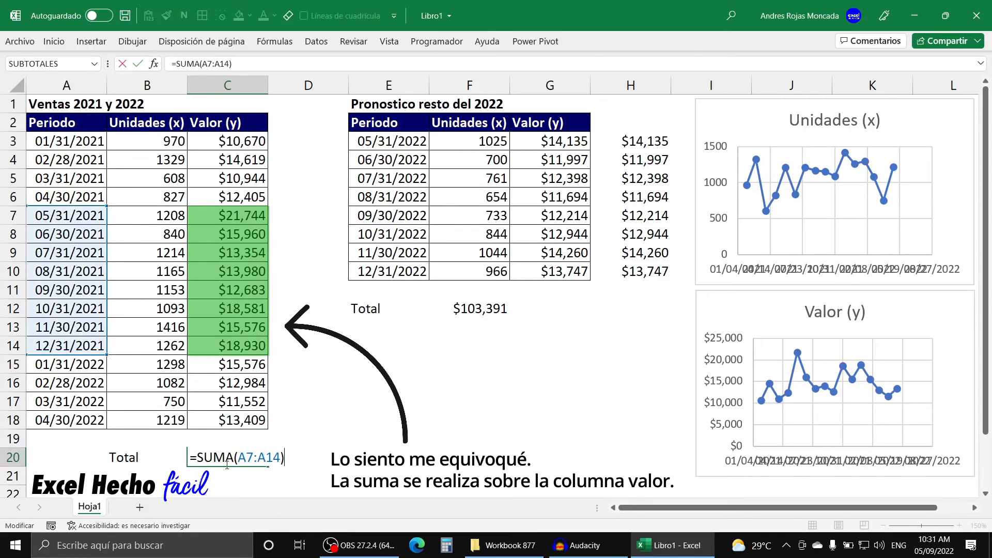
left_click_drag(282, 459, 238, 458)
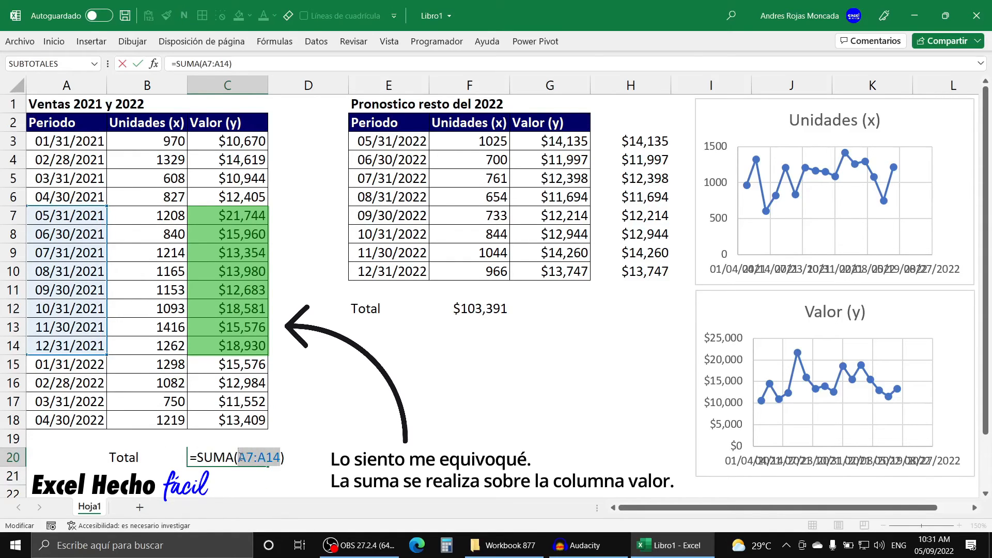
left_click(62, 212)
left_click_drag(62, 212, 70, 347)
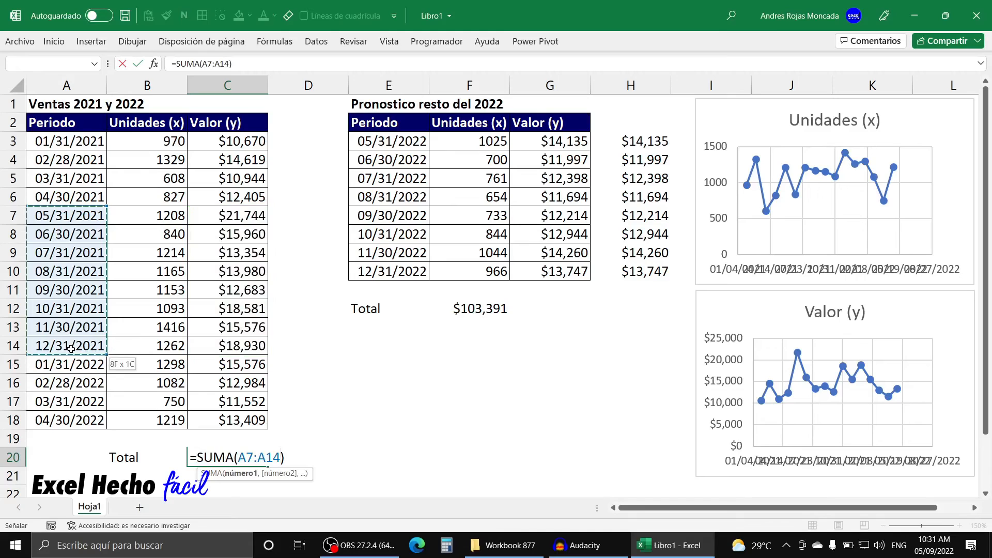
key("Return")
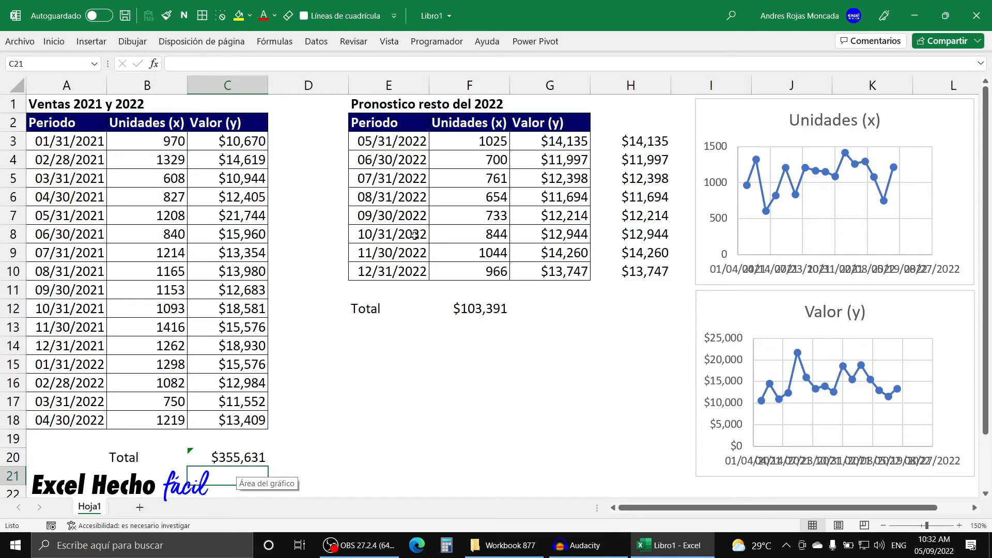
left_click(490, 309)
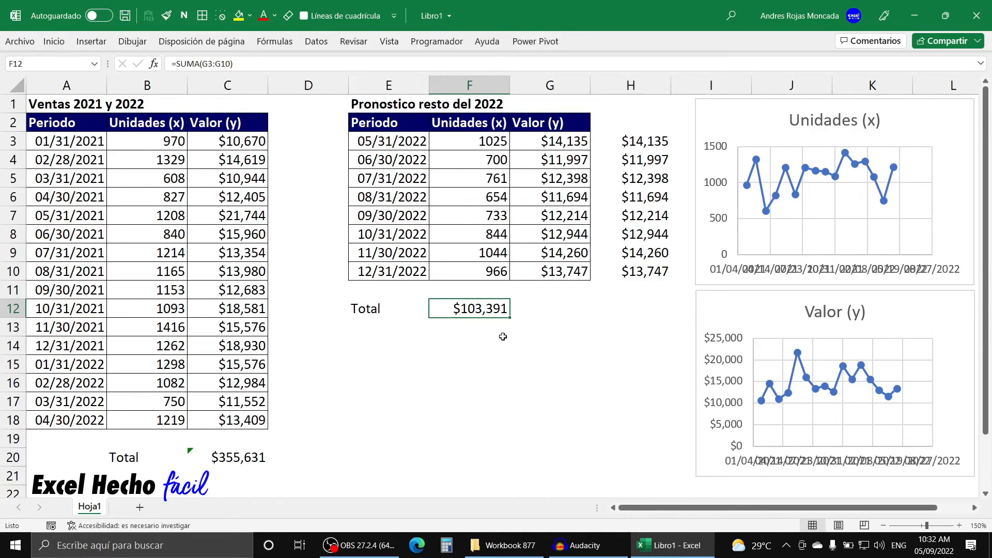
left_click(544, 344)
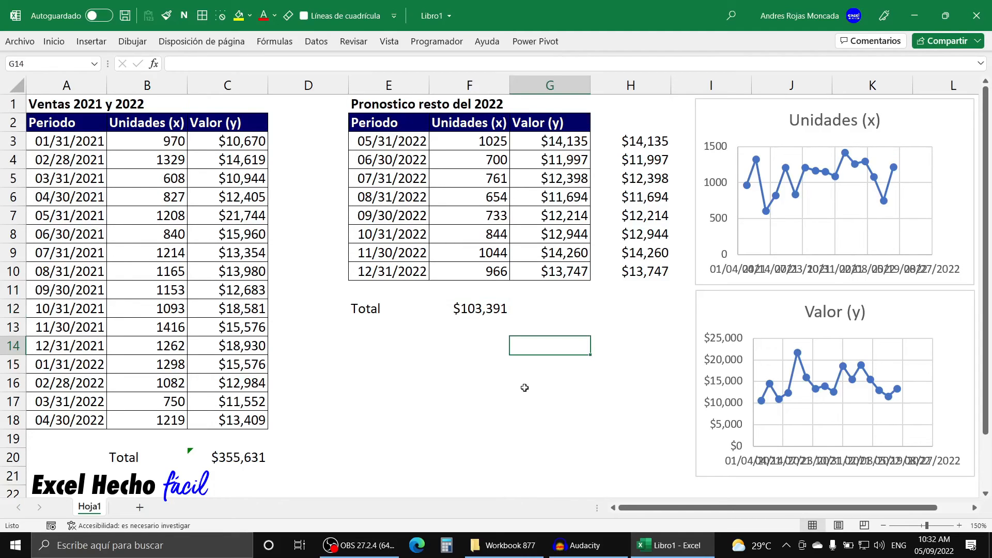
type("=")
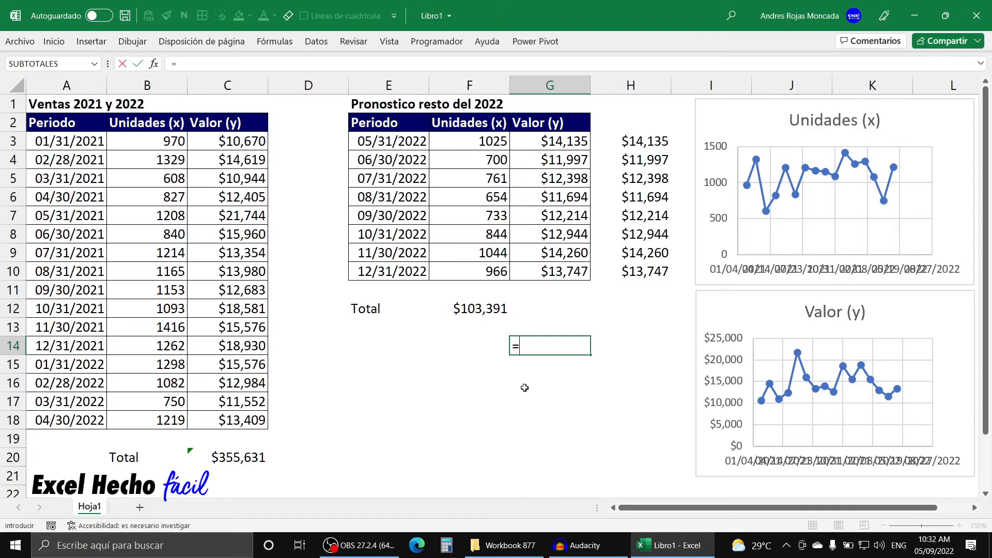
type("pro")
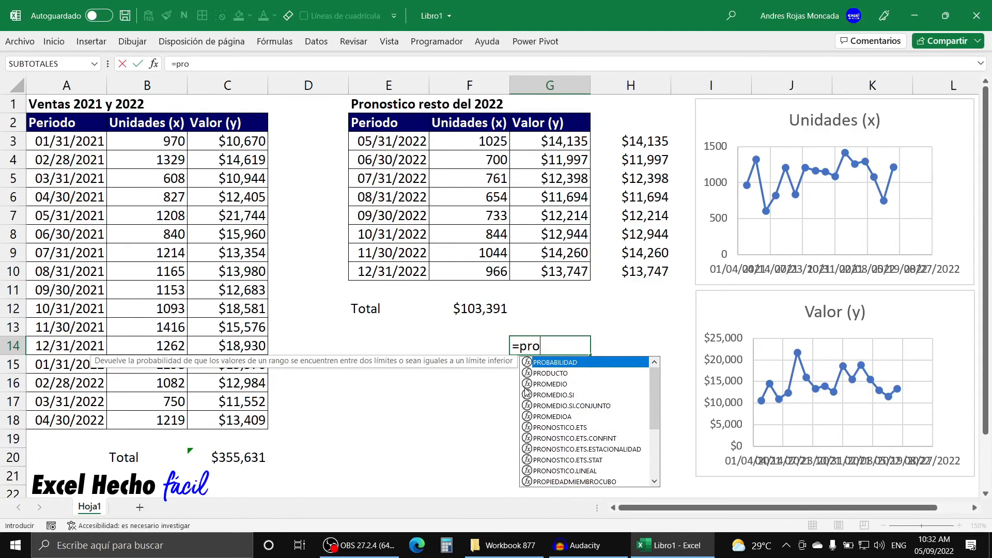
type("no")
key("Down")
key("Down")
key("Down")
key("Down")
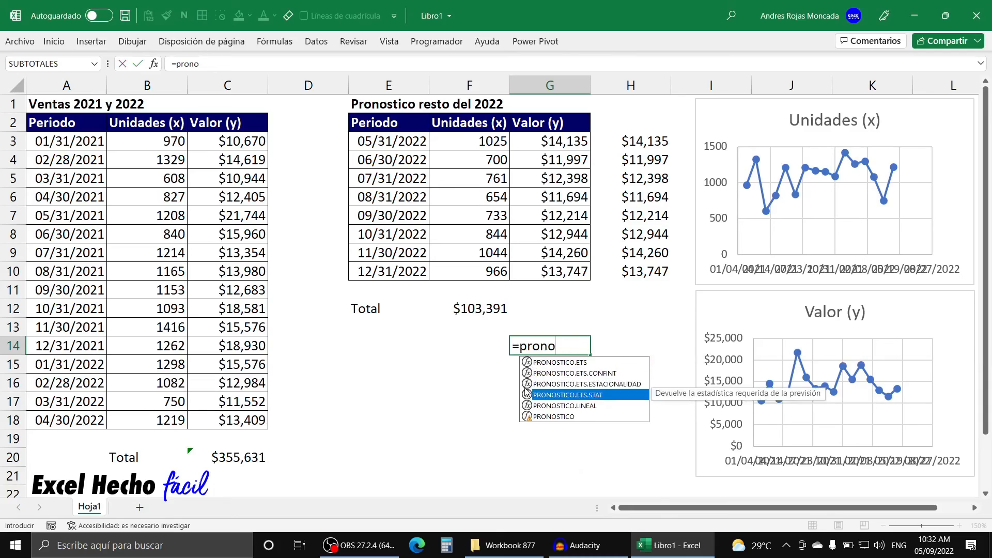
key("Tab")
key("BackSpace")
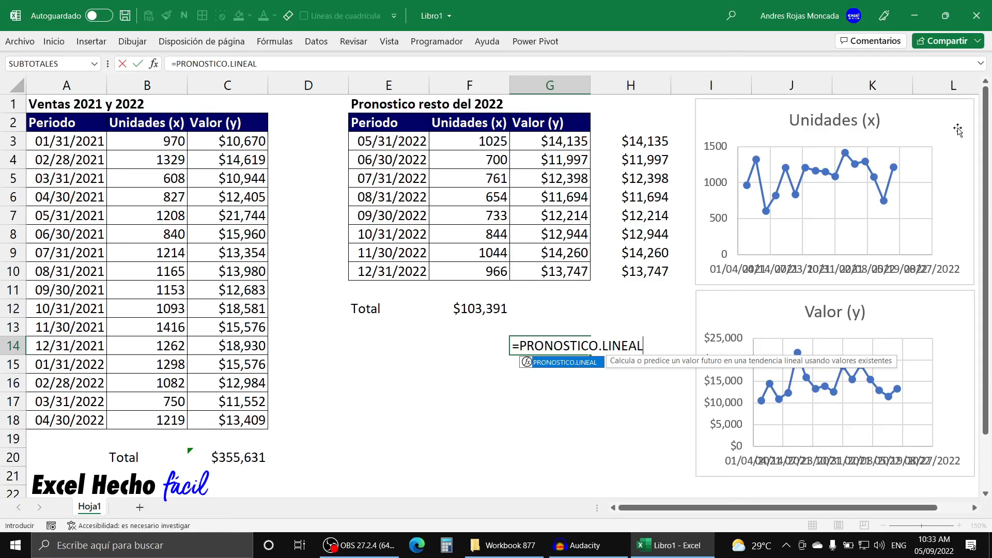
key("Escape")
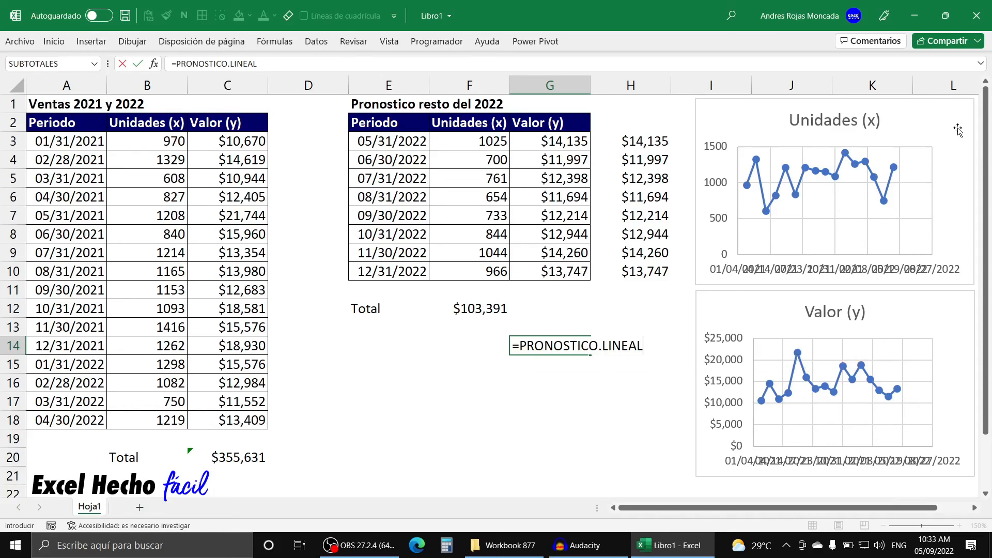
key("Escape")
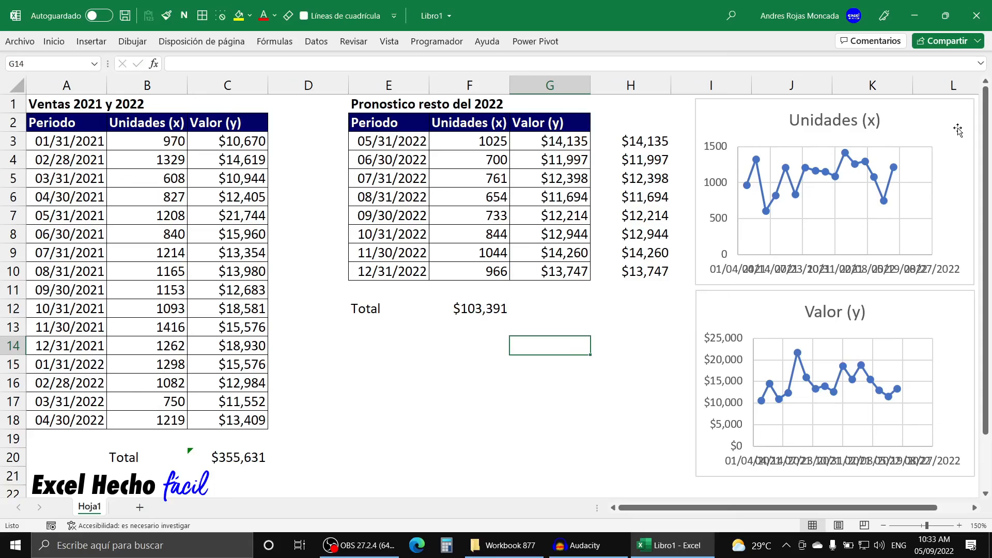